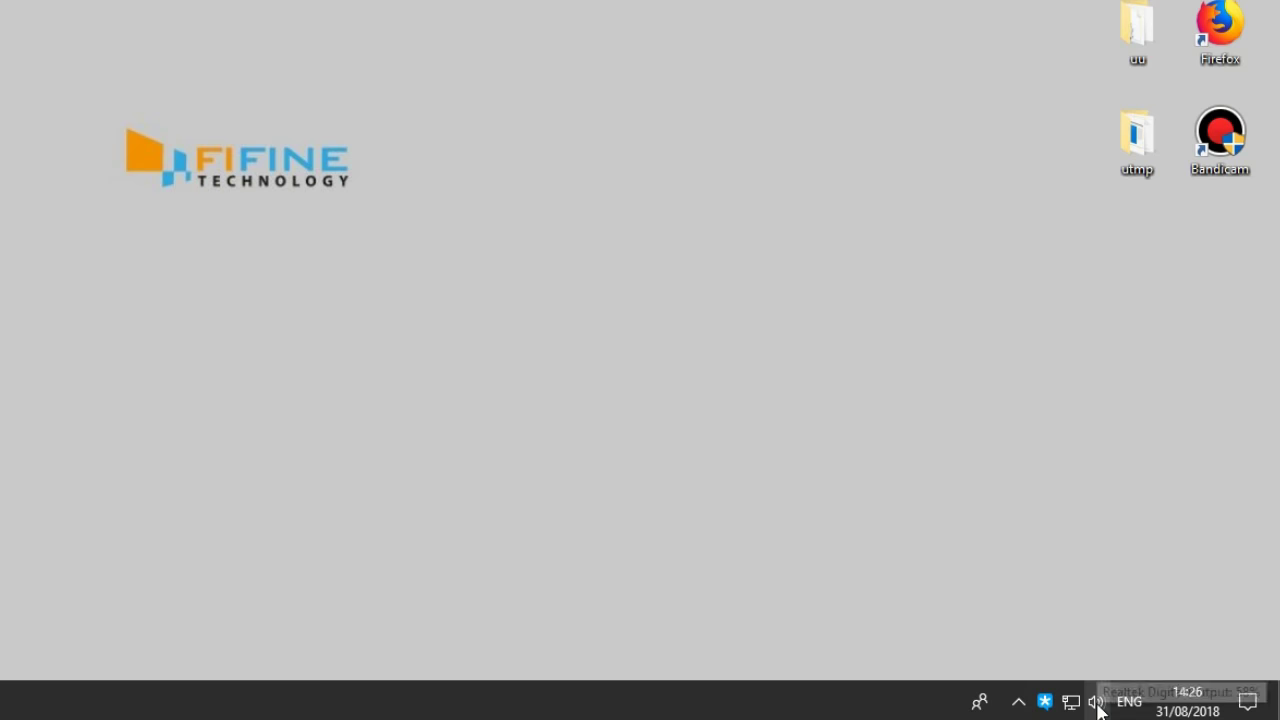
Step: Bring up the classic Sound window's Recording devices list from the taskbar speaker icon
{"action": "right_click", "coordinate": [1098, 702]}
{"action": "left_click", "coordinate": [1100, 645]}
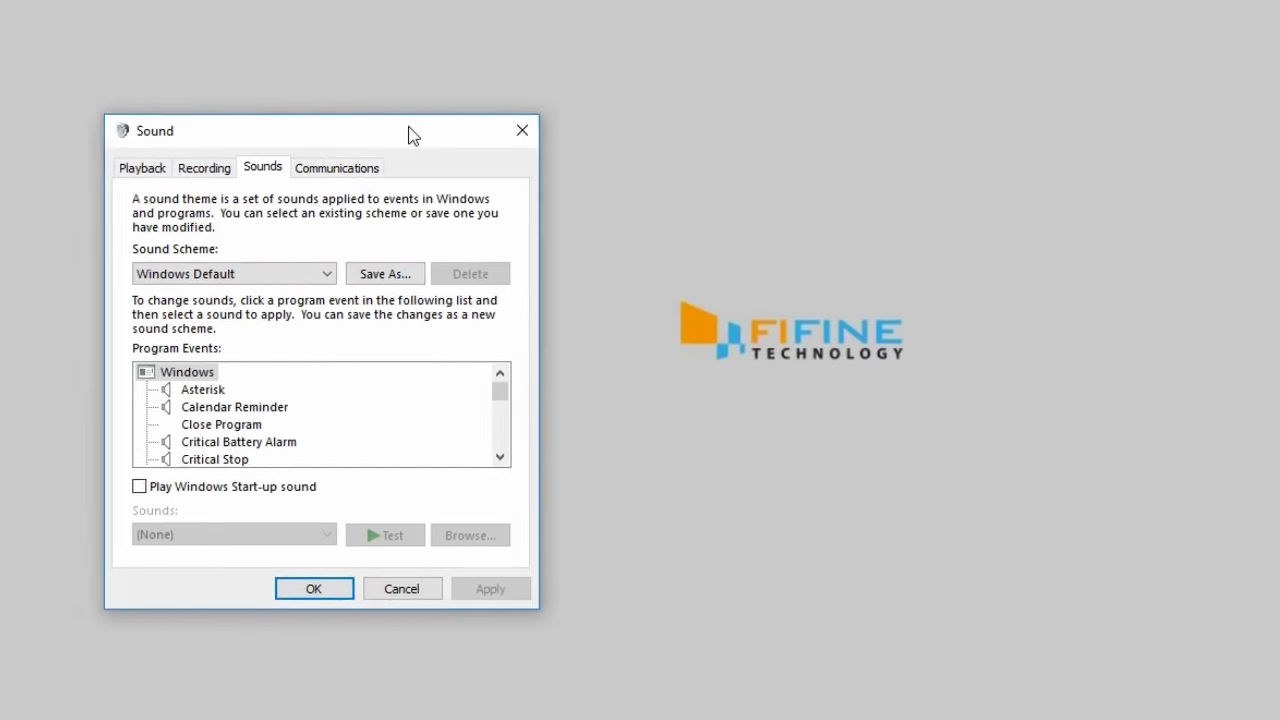
{"action": "left_click", "coordinate": [342, 156]}
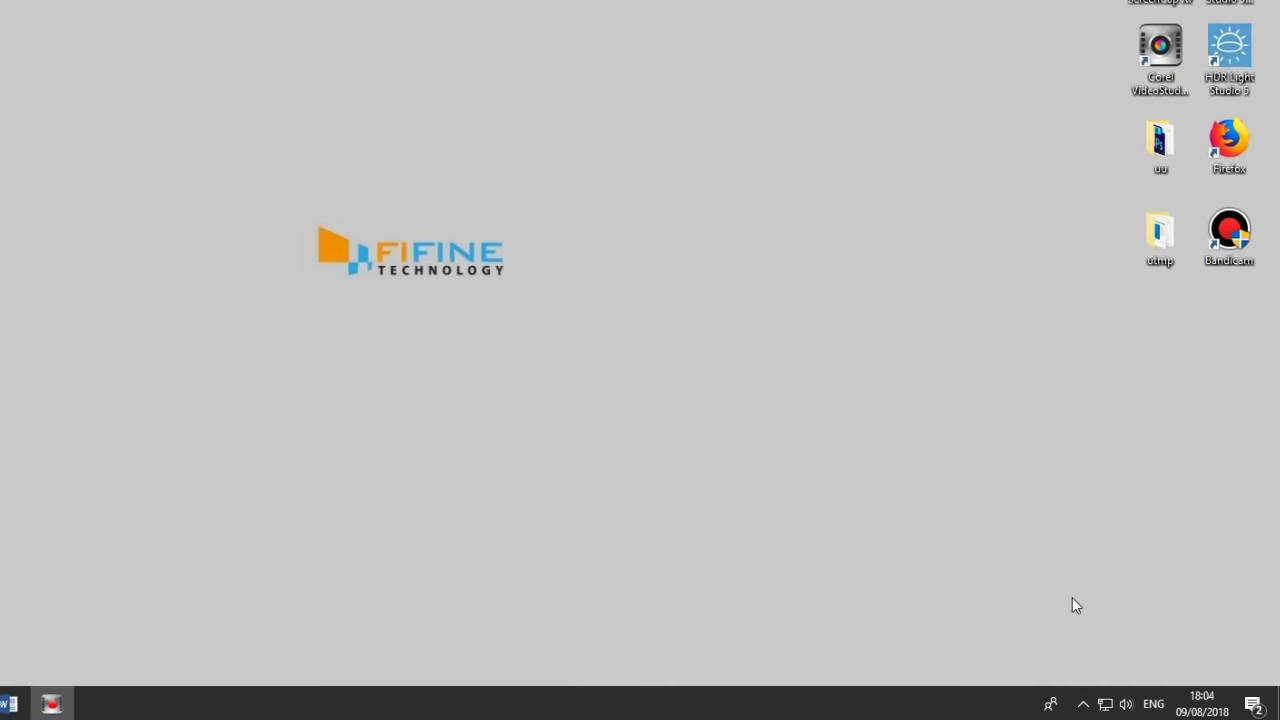
{"action": "right_click", "coordinate": [1126, 704]}
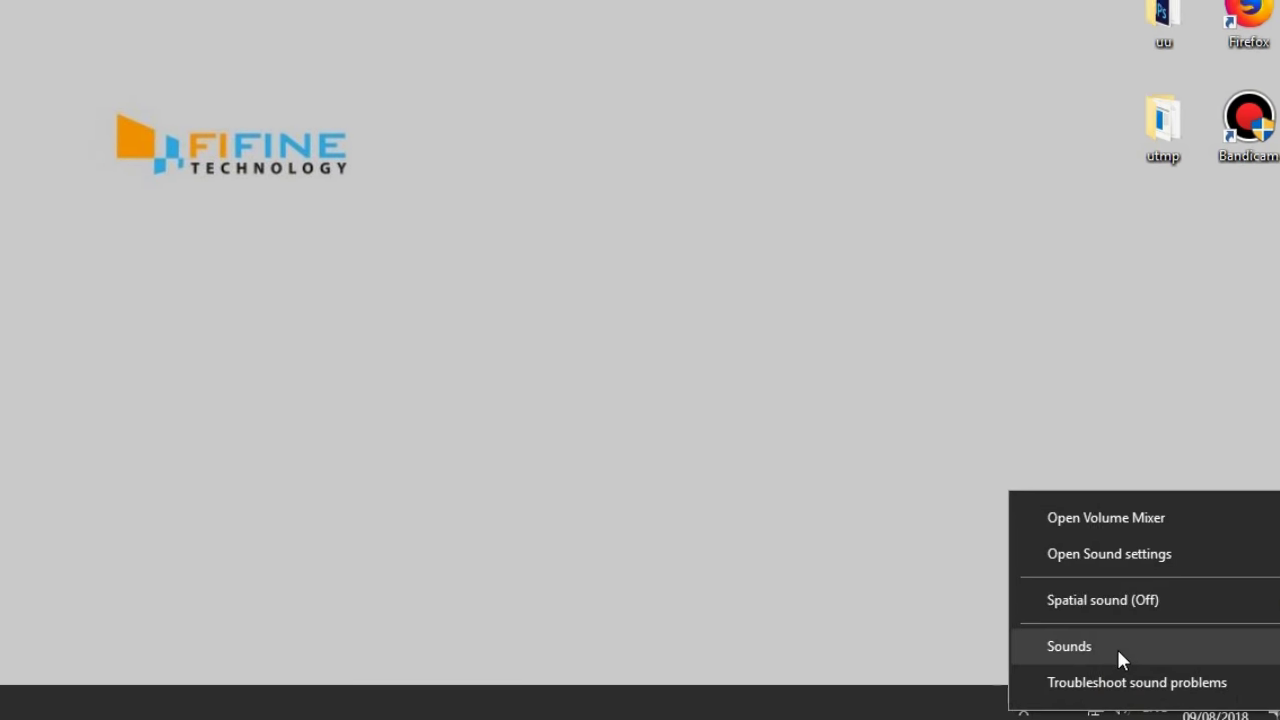
{"action": "left_click", "coordinate": [1094, 647]}
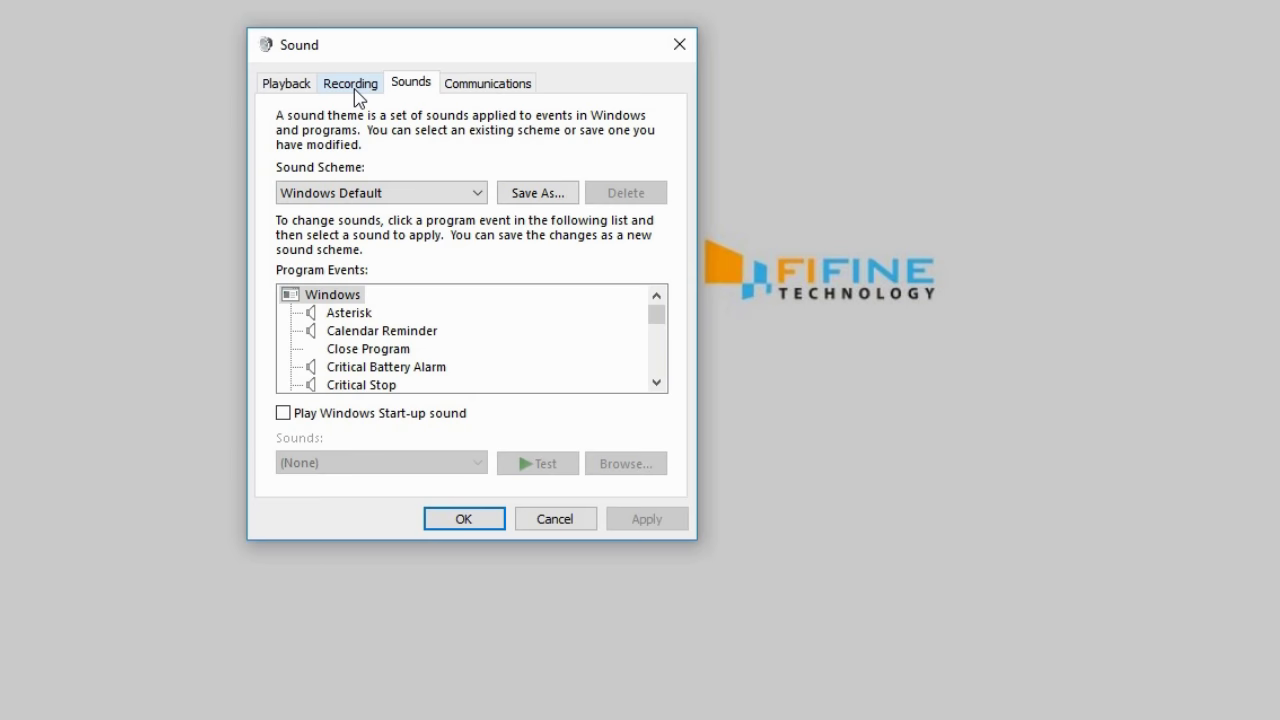
{"action": "left_click", "coordinate": [355, 90]}
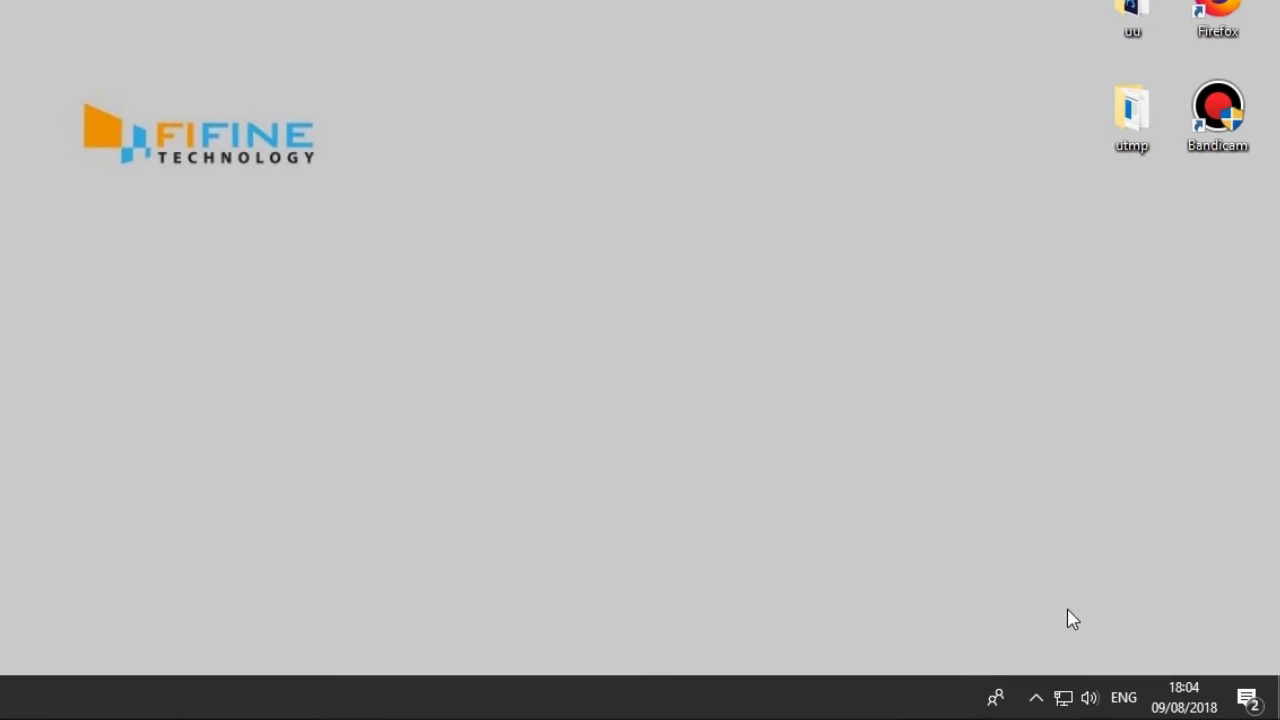
Step: Reopen the Recording devices list and select the USB PnP Audio Device microphone
{"action": "right_click", "coordinate": [1090, 700]}
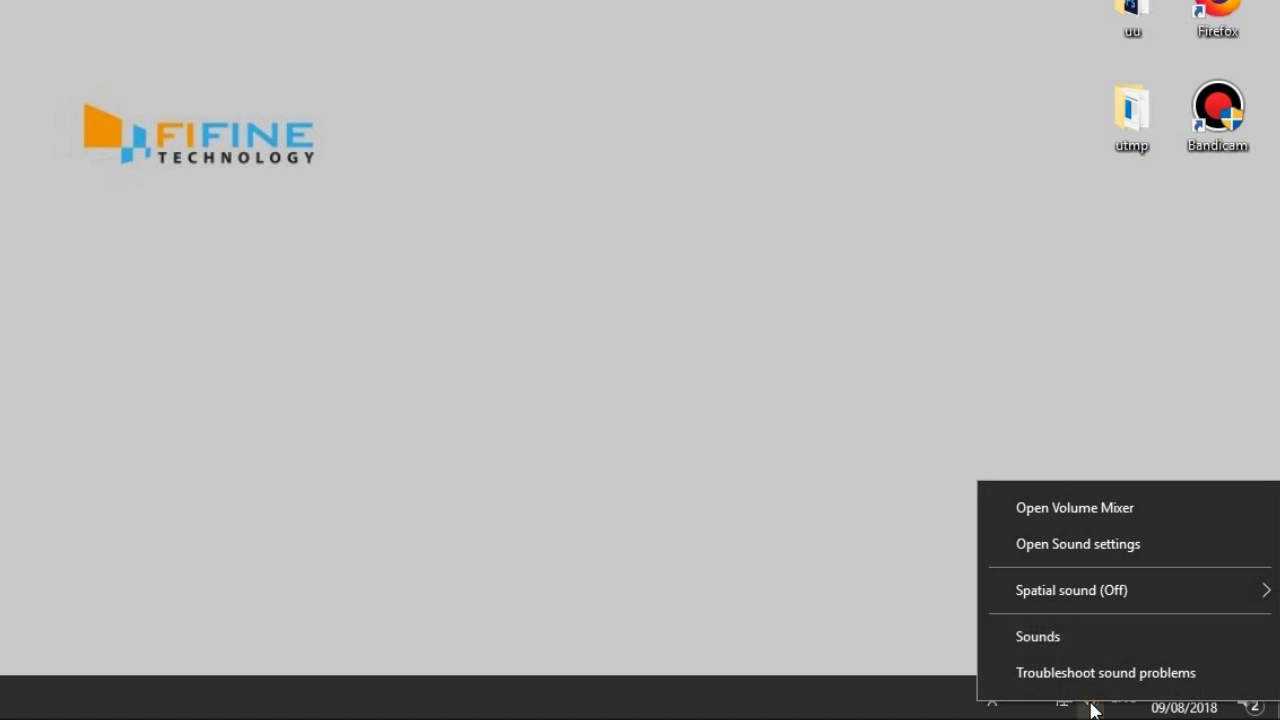
{"action": "left_click", "coordinate": [1087, 641]}
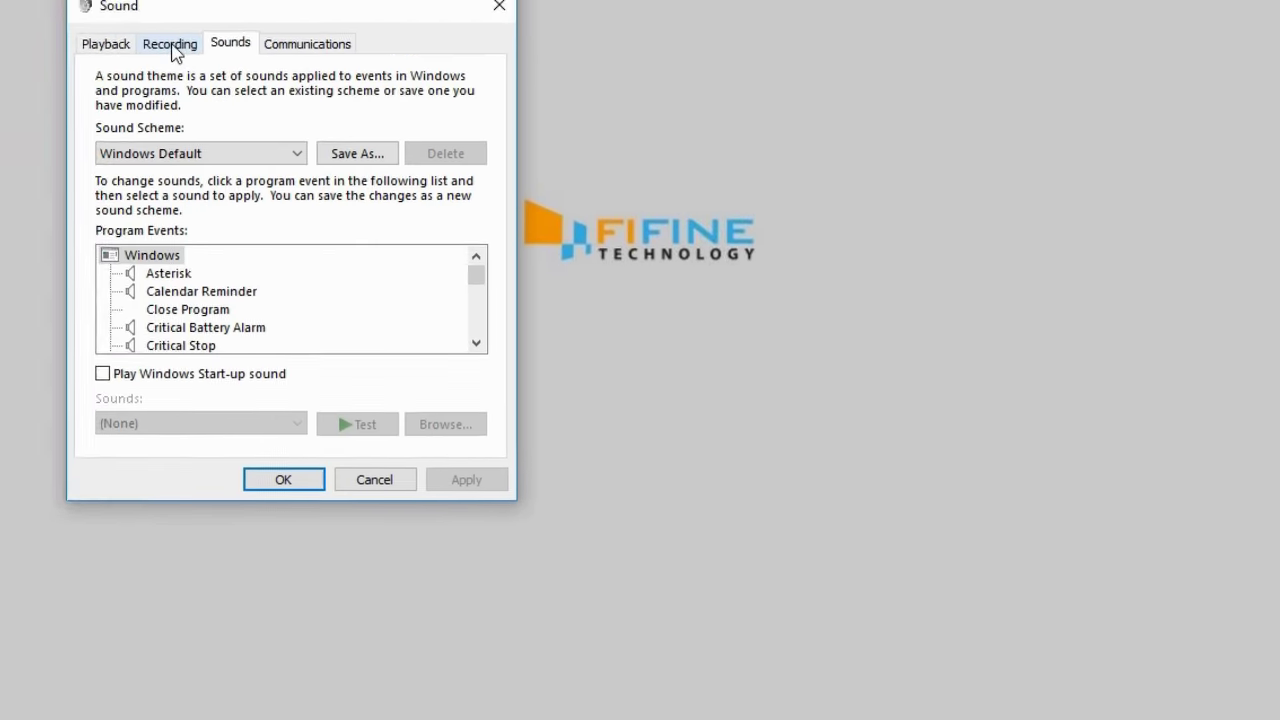
{"action": "left_click", "coordinate": [355, 88]}
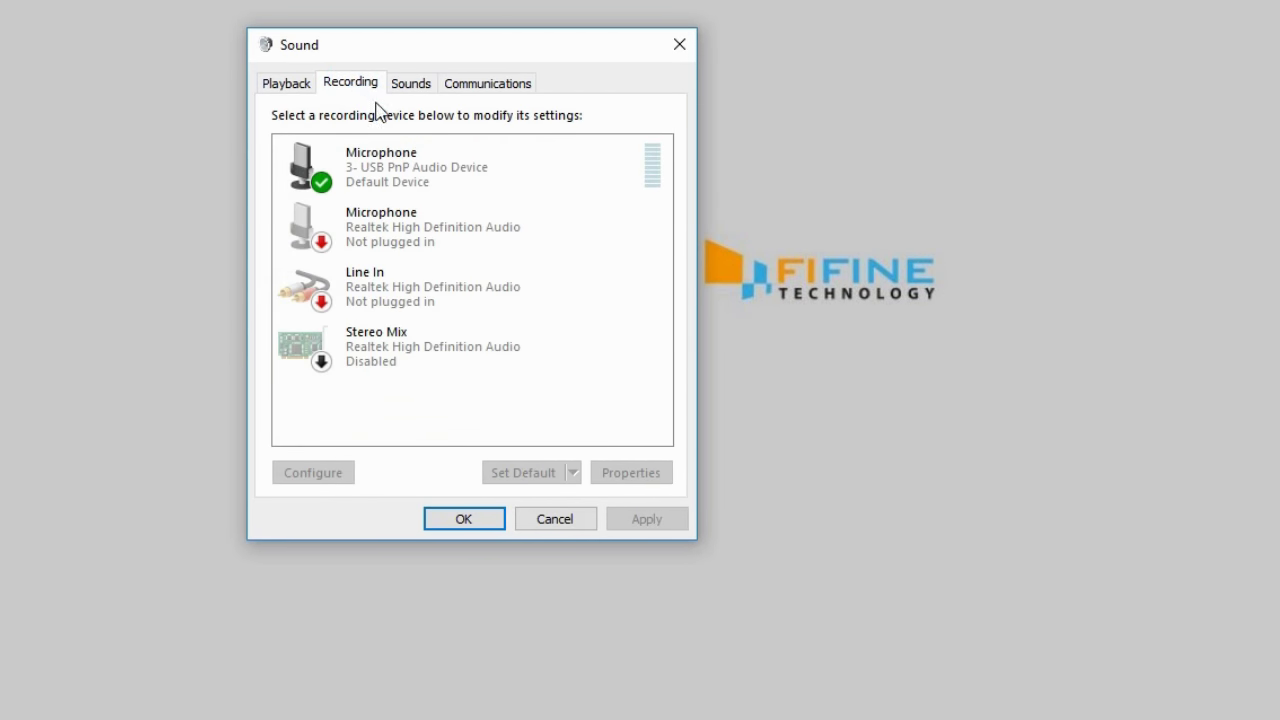
{"action": "left_click", "coordinate": [590, 183]}
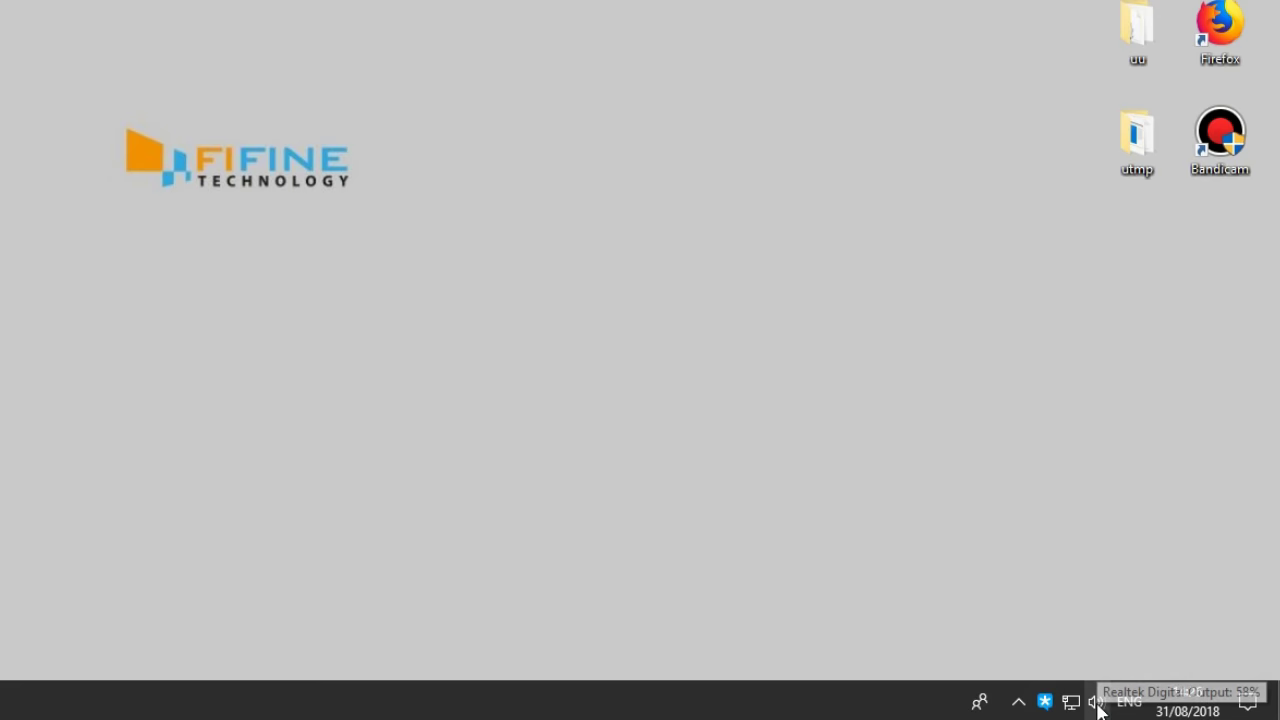
Step: Check the Recording devices list twice more, then close the Sound window
{"action": "right_click", "coordinate": [1103, 700]}
{"action": "left_click", "coordinate": [1103, 650]}
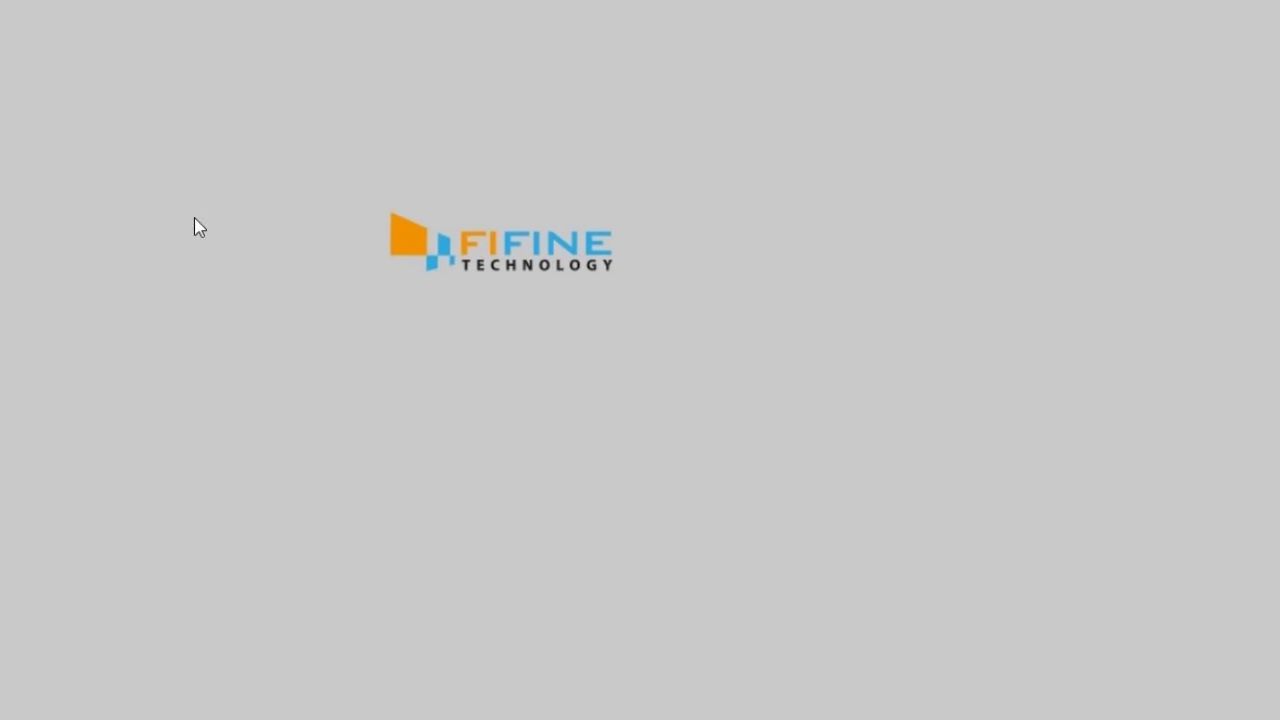
{"action": "left_click", "coordinate": [340, 157]}
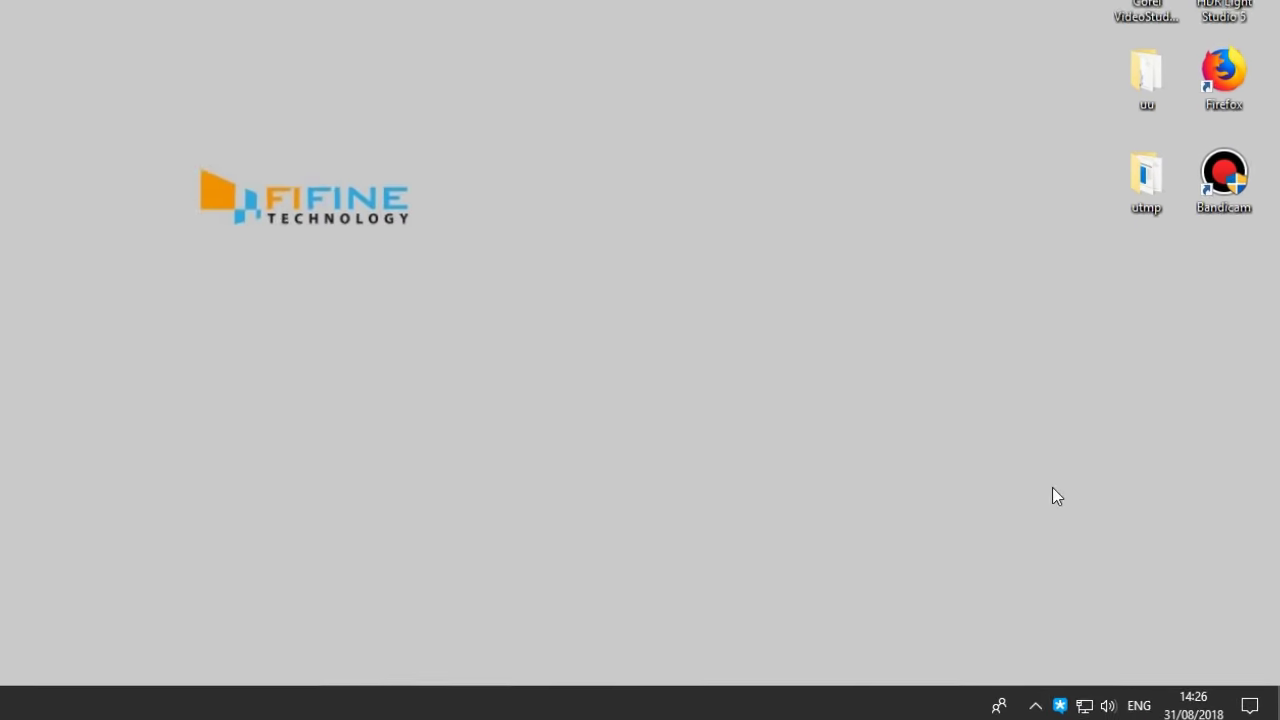
{"action": "left_click", "coordinate": [1097, 706]}
{"action": "left_click", "coordinate": [1103, 650]}
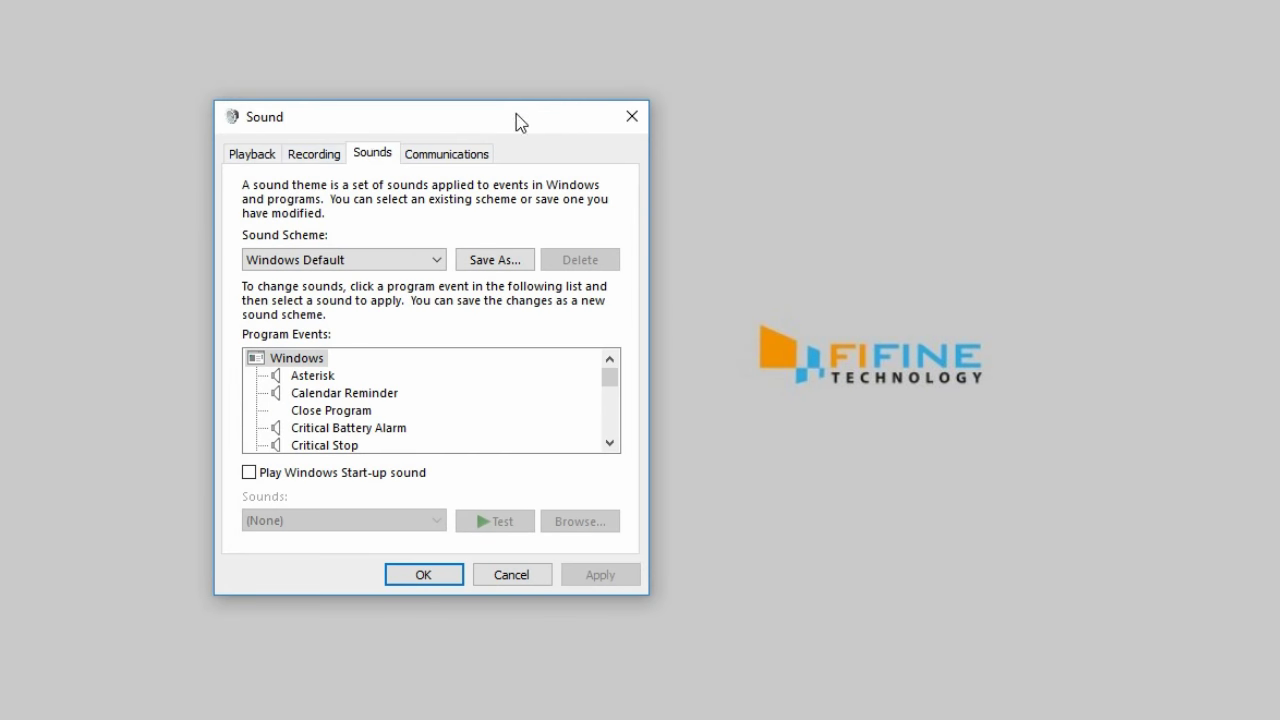
{"action": "left_click", "coordinate": [328, 156]}
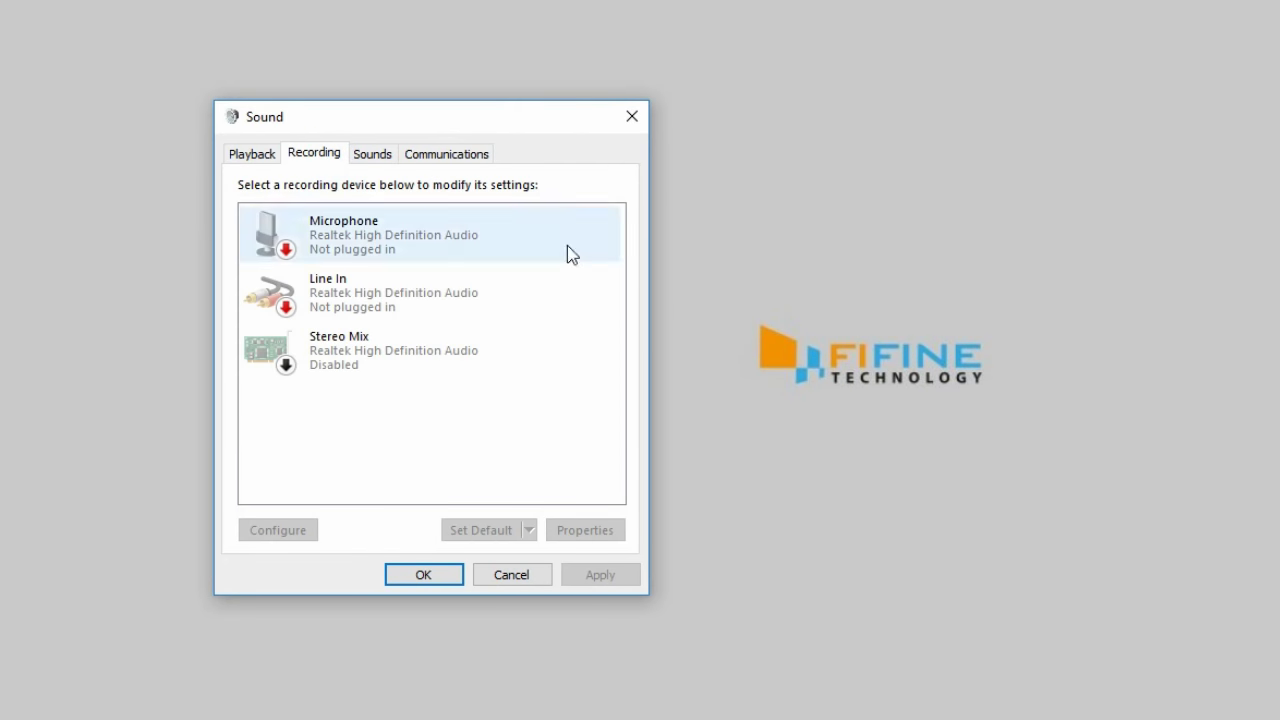
{"action": "left_click", "coordinate": [631, 117]}
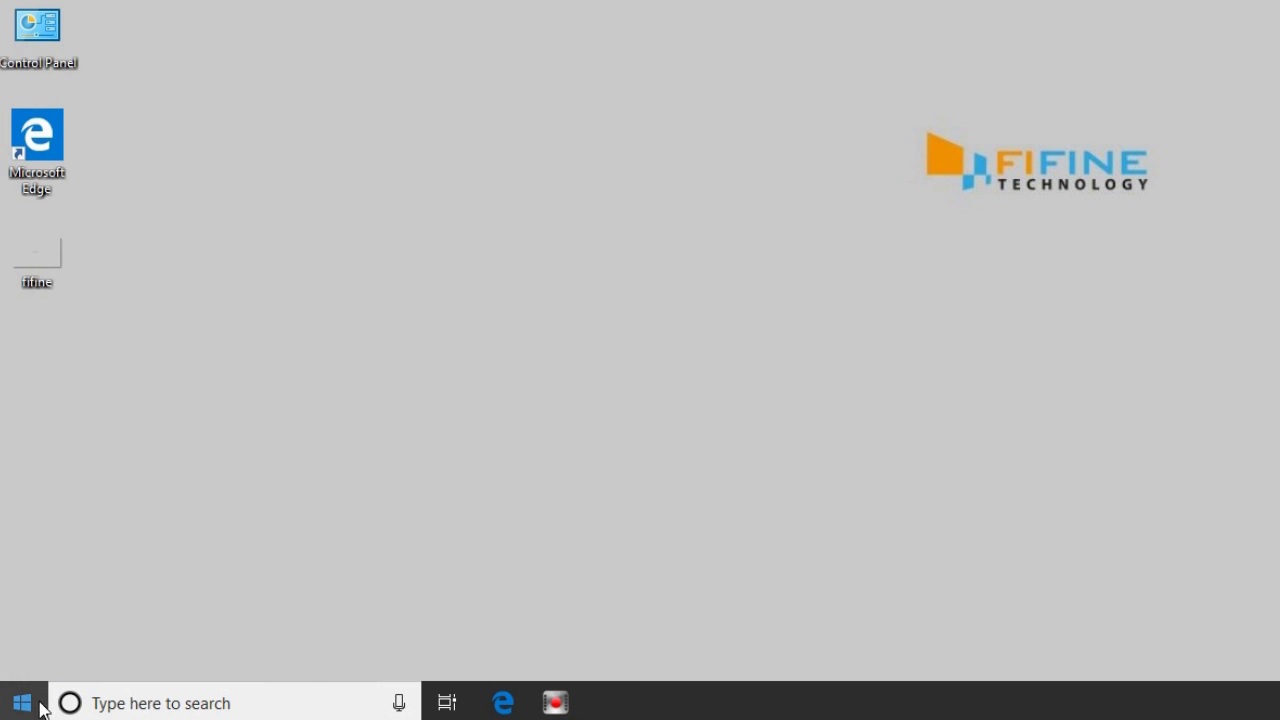
Step: Search 'control' to open Control Panel and launch Device Manager
{"action": "left_click", "coordinate": [130, 705]}
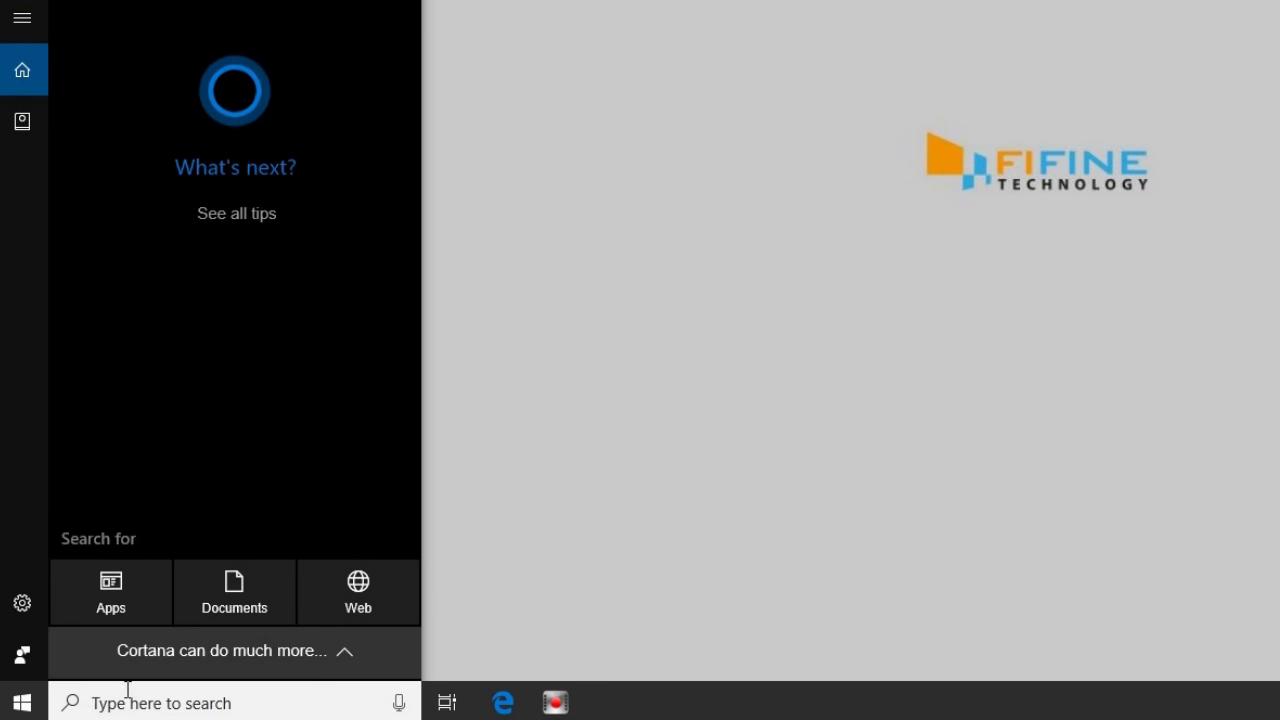
{"action": "type", "text": "control"}
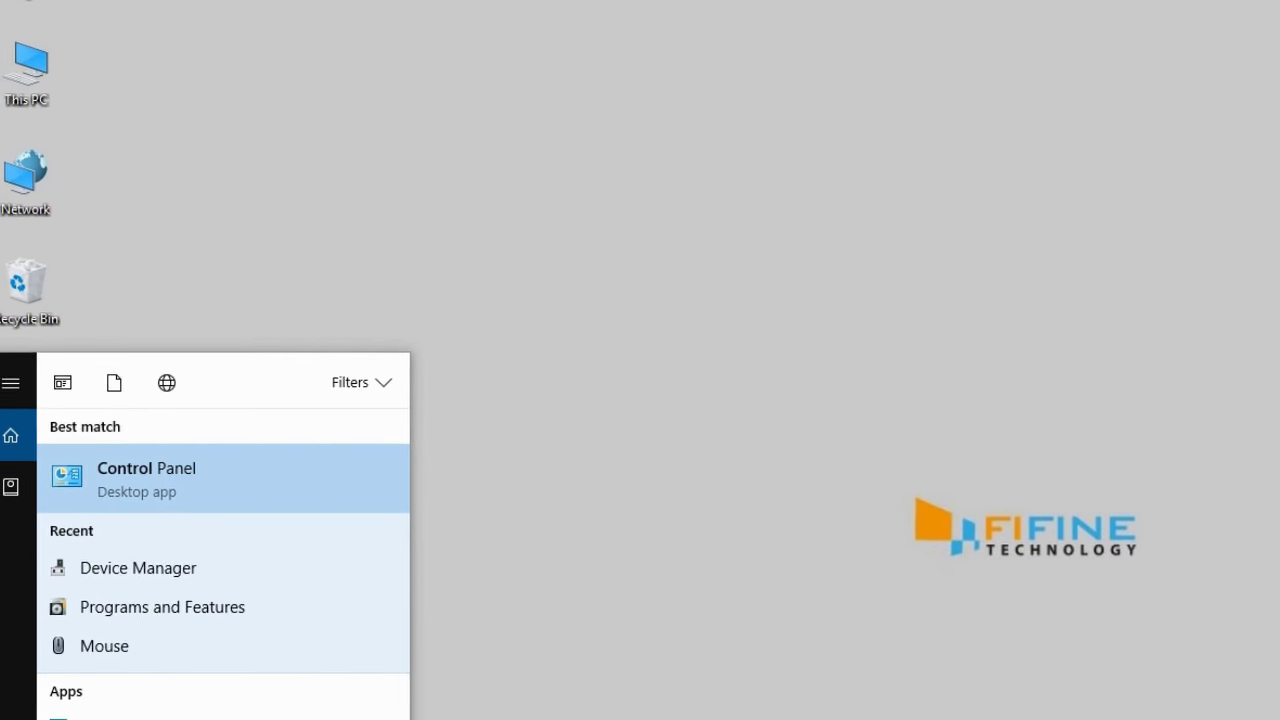
{"action": "left_click", "coordinate": [253, 526]}
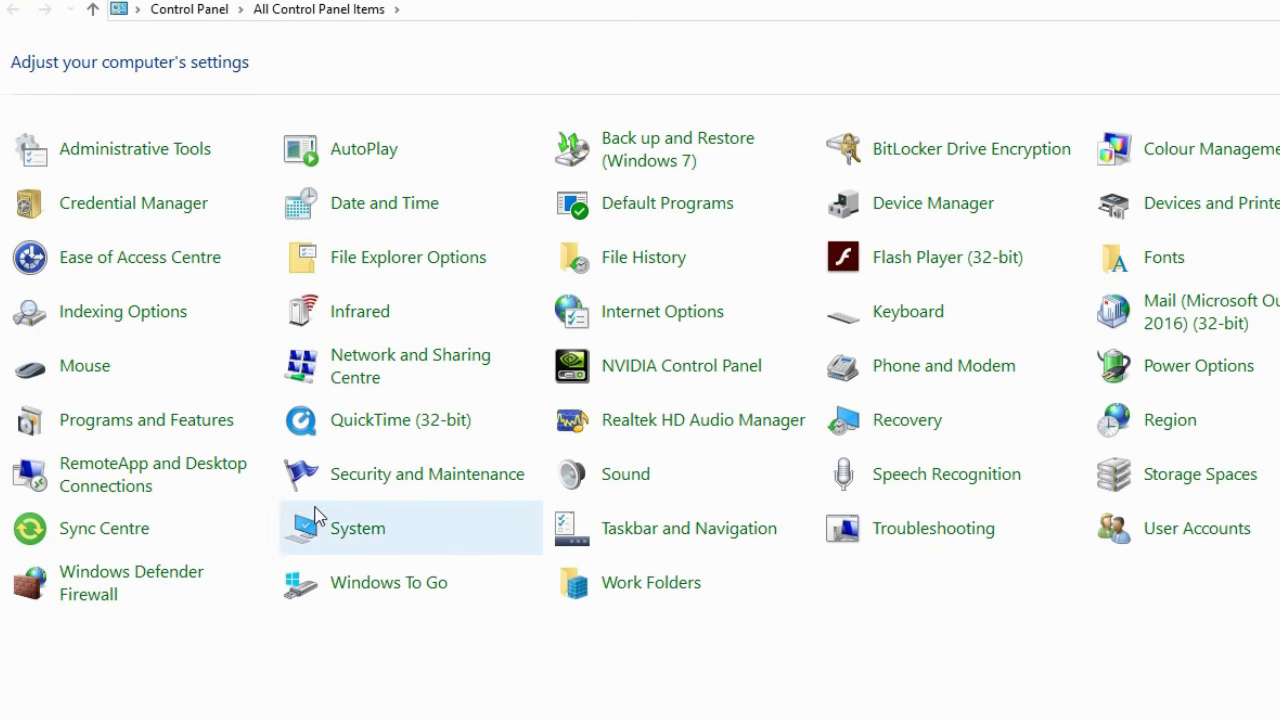
{"action": "left_click", "coordinate": [975, 205]}
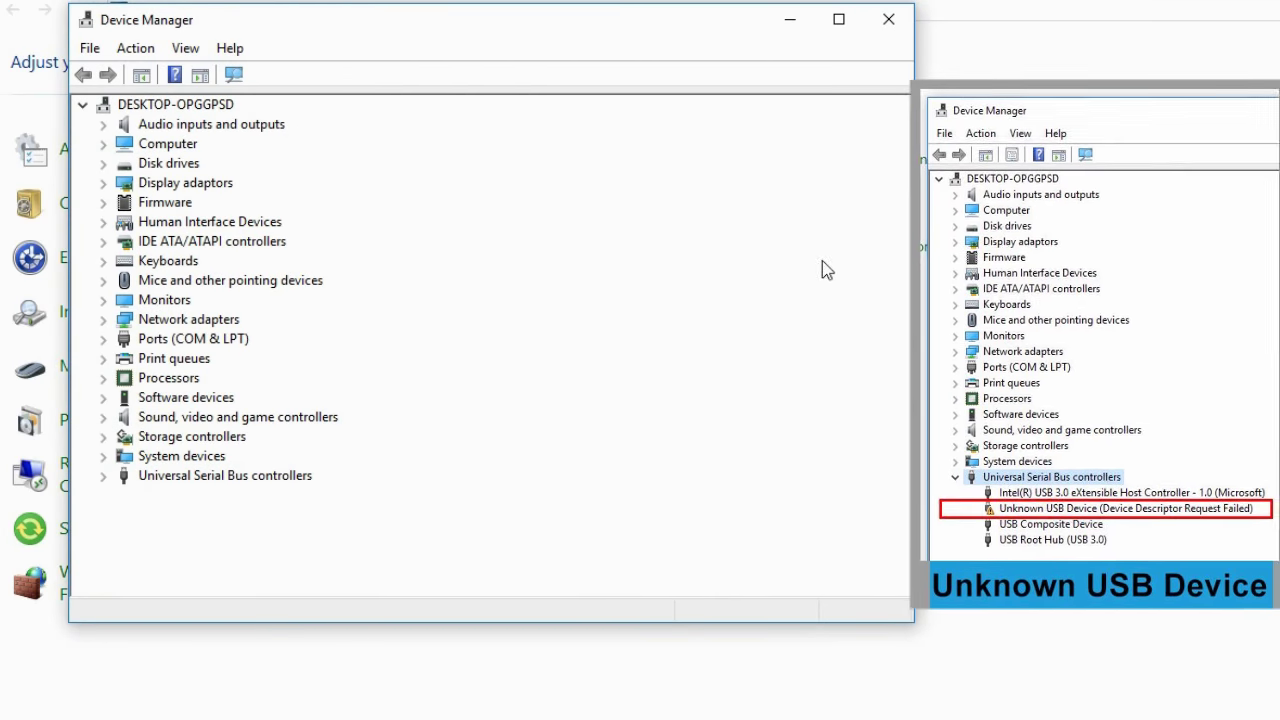
Step: Manually install the USB Audio Device driver for the USB PnP Audio Device under Sound, video and game controllers
{"action": "double_click", "coordinate": [270, 420]}
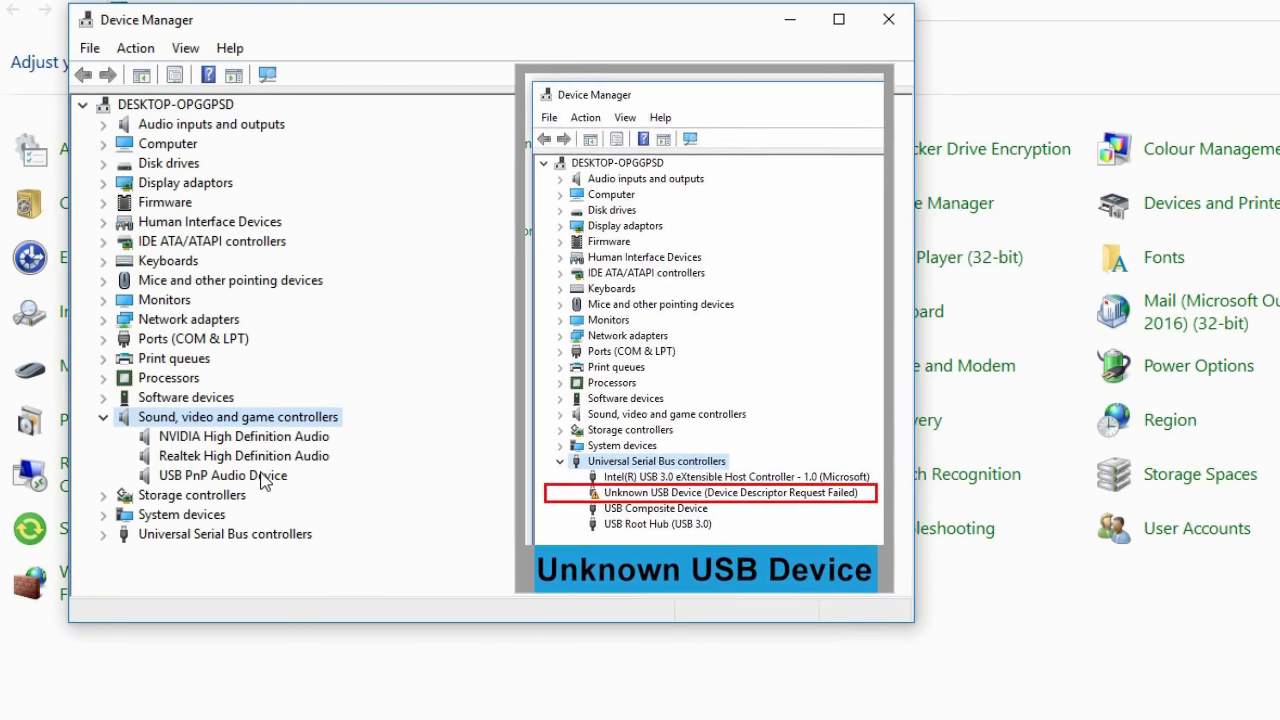
{"action": "left_click", "coordinate": [265, 478]}
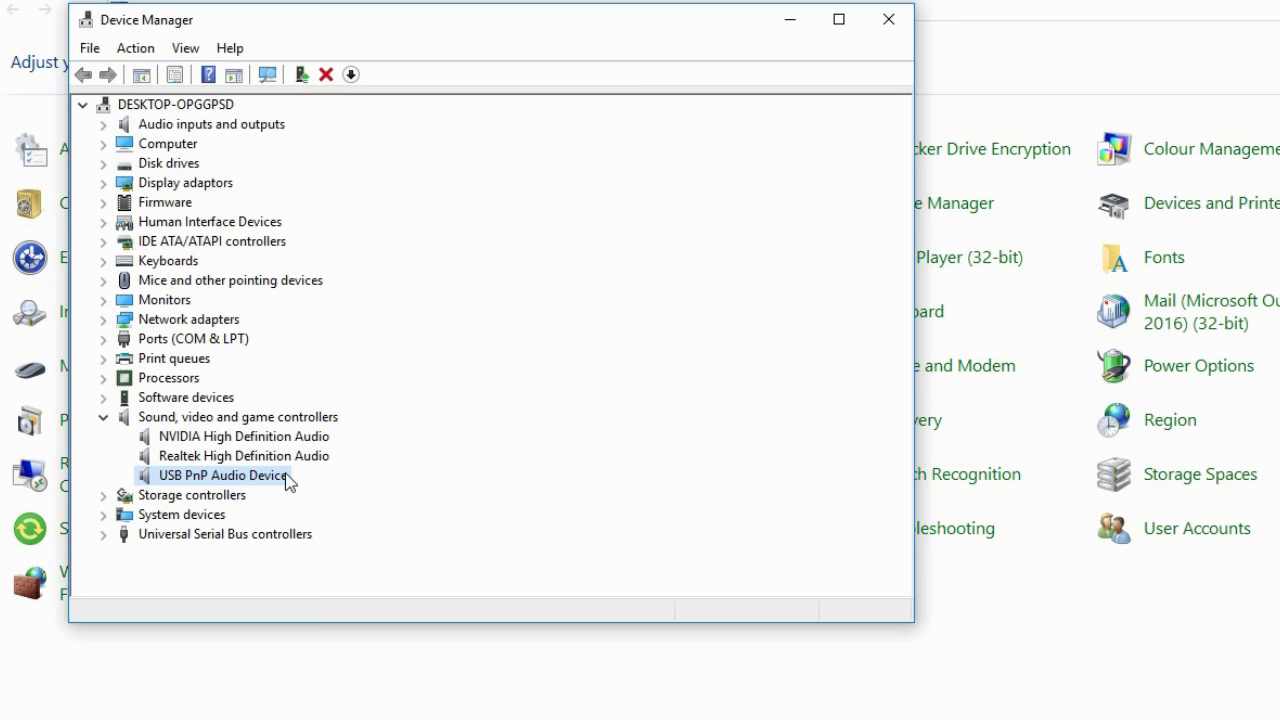
{"action": "right_click", "coordinate": [287, 481]}
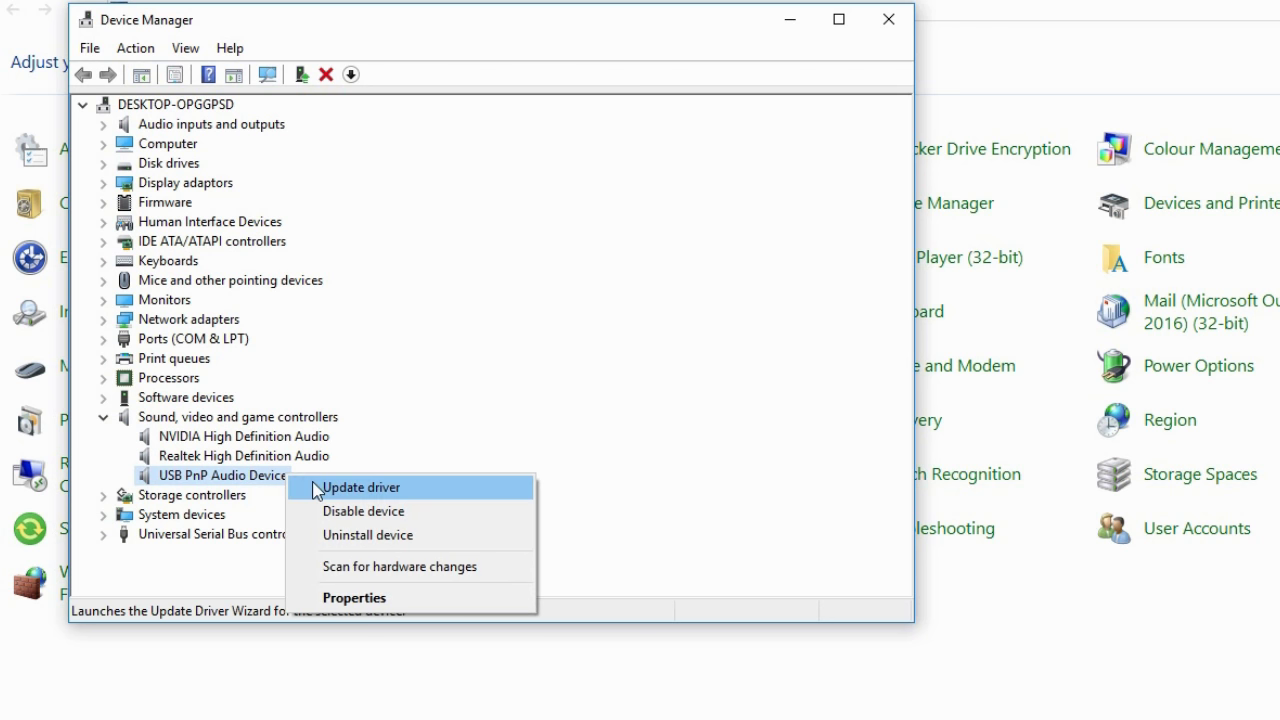
{"action": "left_click", "coordinate": [313, 488]}
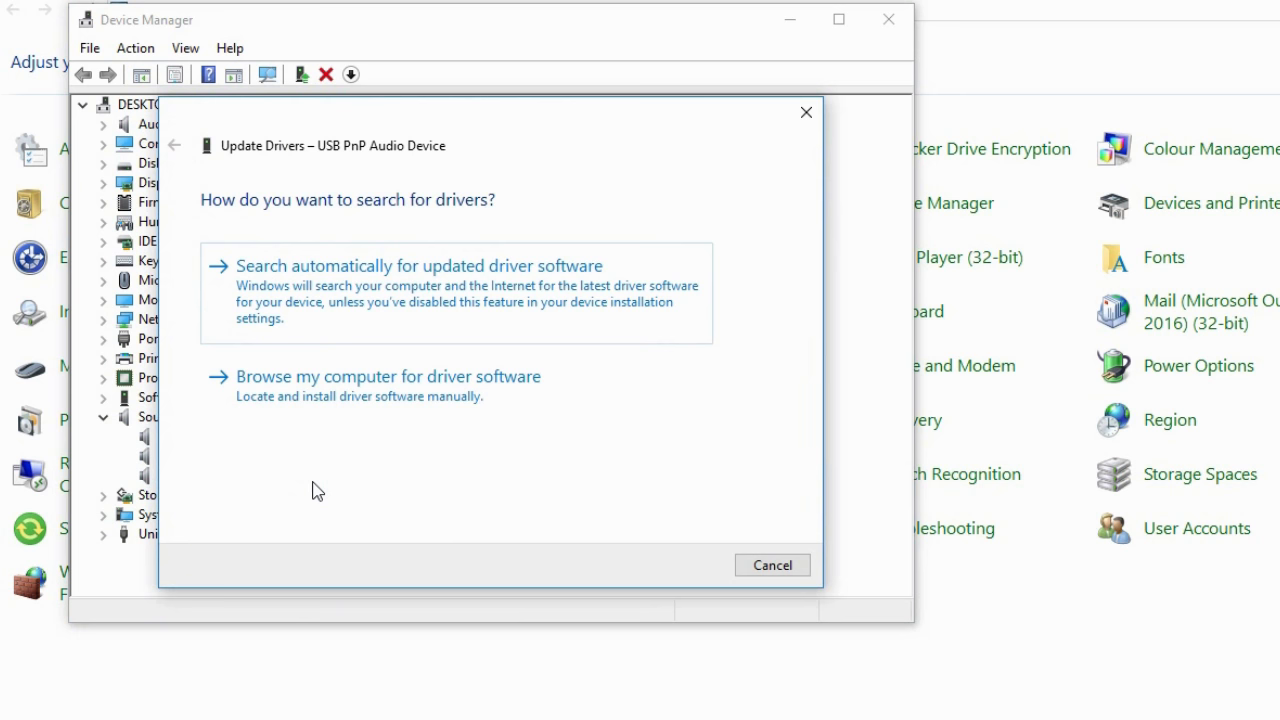
{"action": "left_click", "coordinate": [425, 407]}
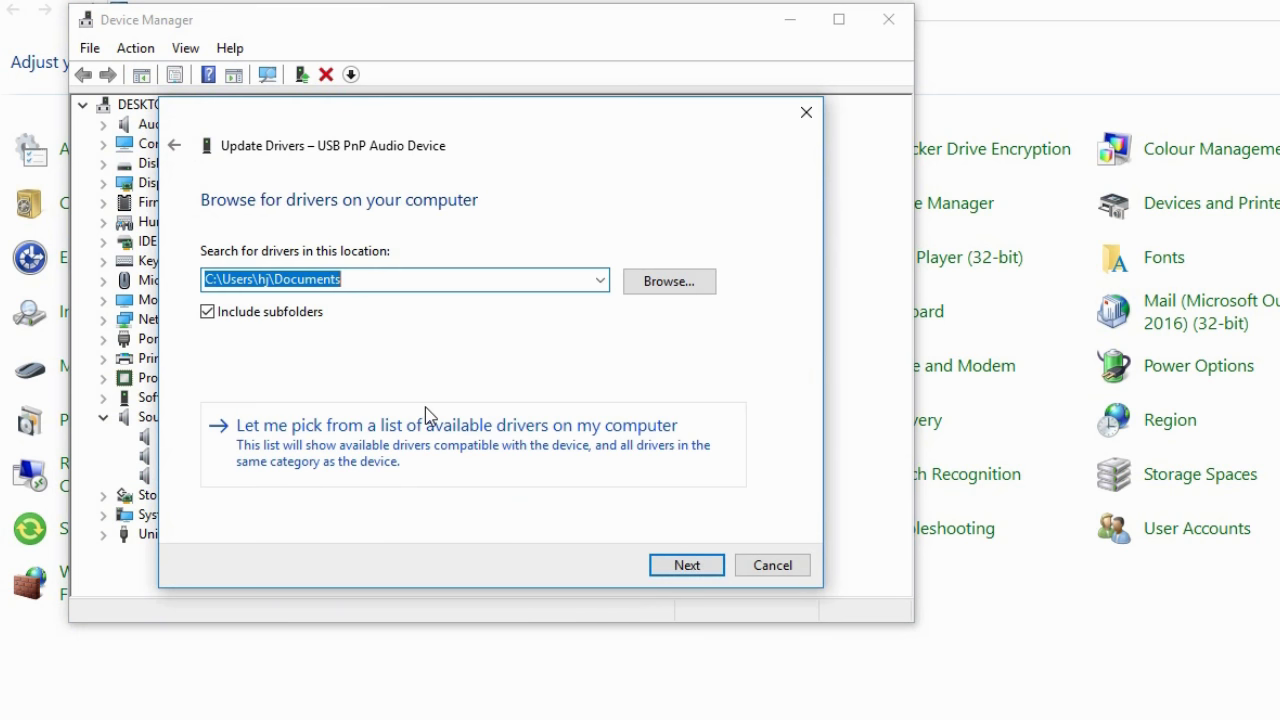
{"action": "left_click", "coordinate": [435, 478]}
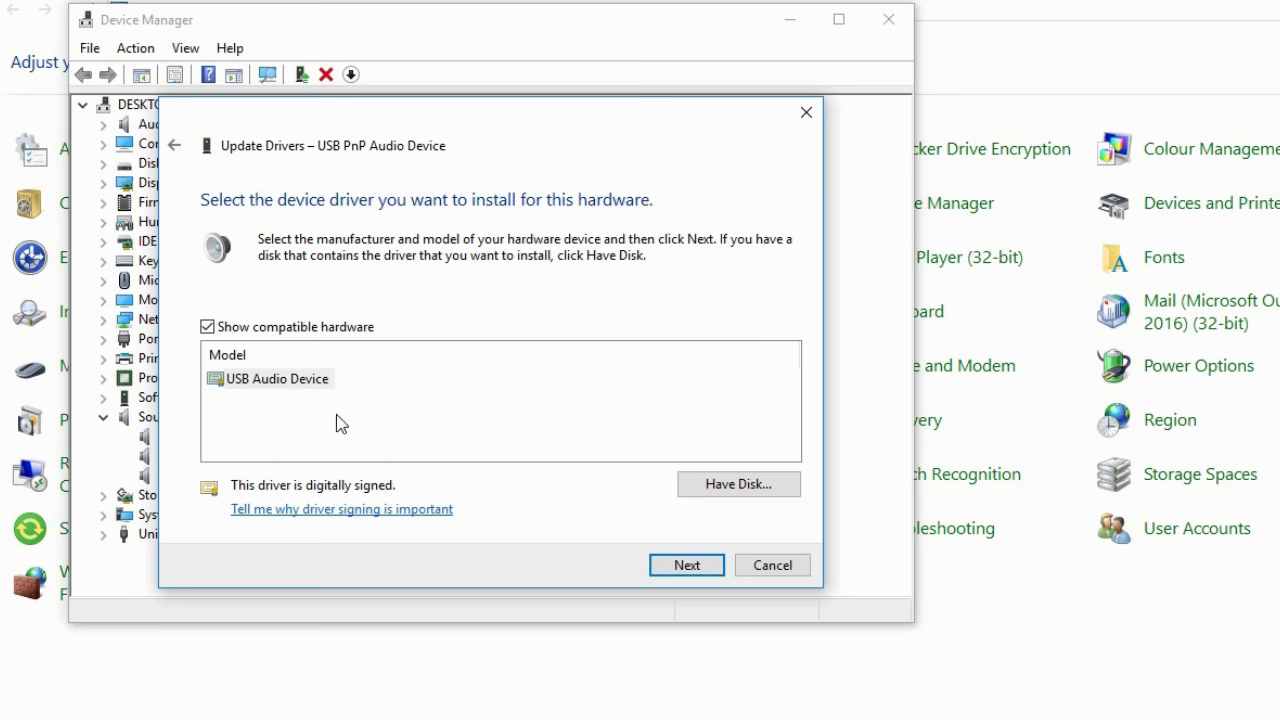
{"action": "left_click", "coordinate": [315, 380]}
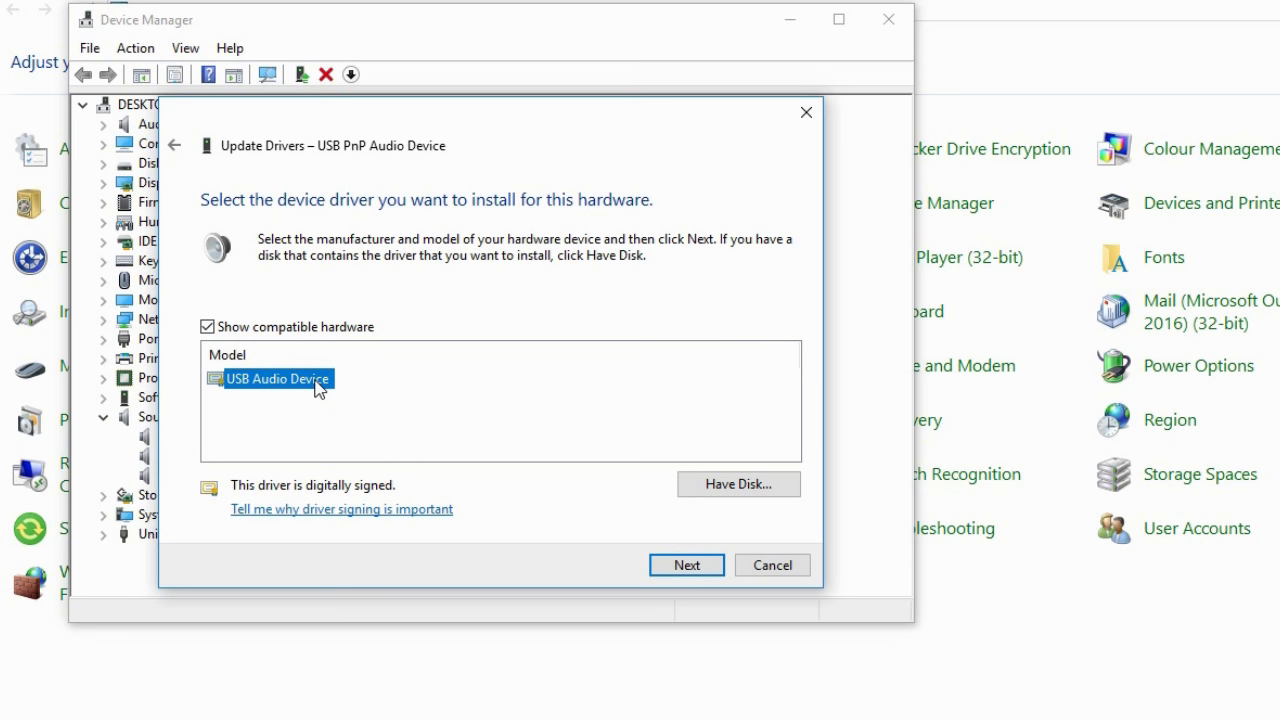
{"action": "left_click", "coordinate": [700, 570]}
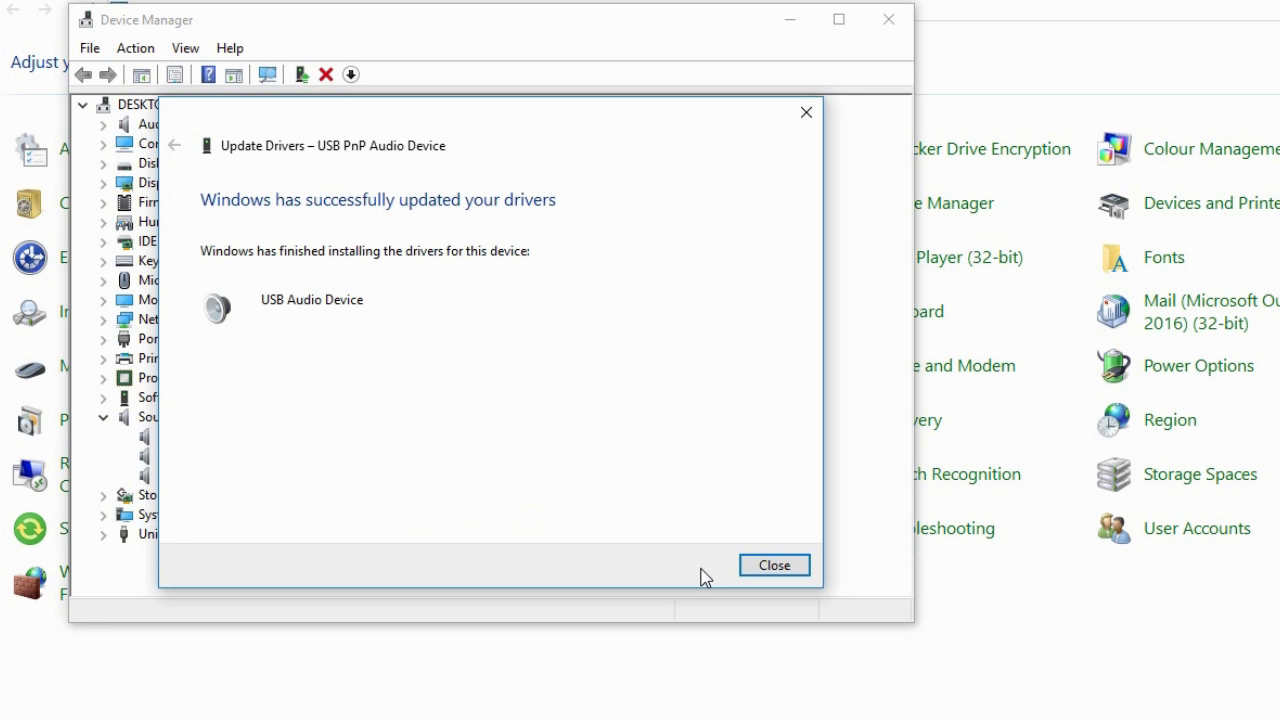
{"action": "left_click", "coordinate": [774, 566]}
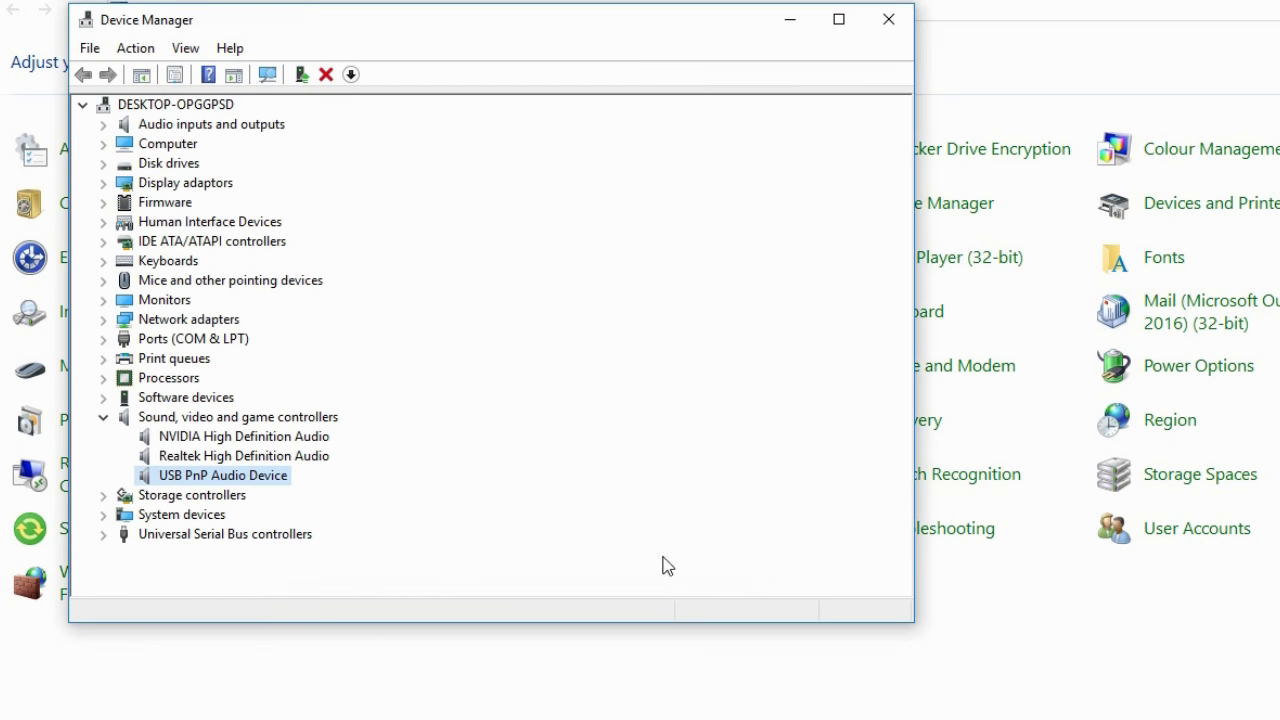
Step: Uninstall the USB PnP Audio Device from Device Manager and confirm the removal
{"action": "right_click", "coordinate": [271, 477]}
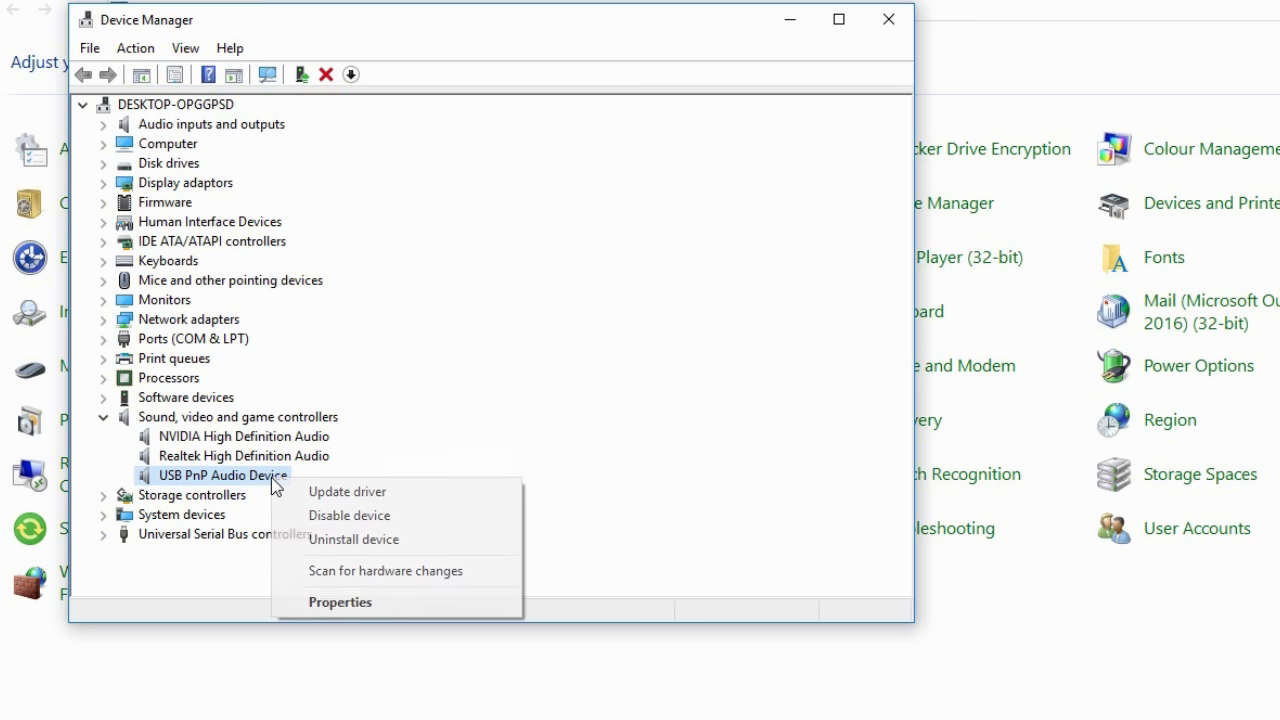
{"action": "left_click", "coordinate": [300, 543]}
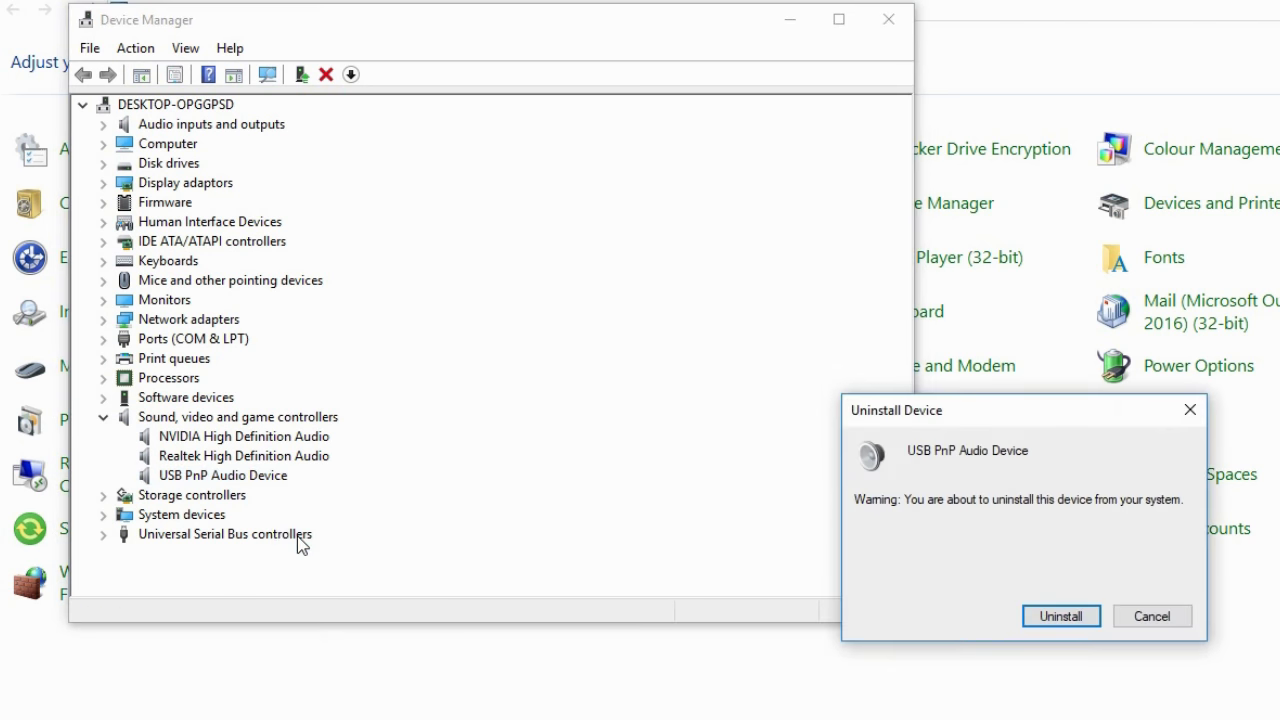
{"action": "left_click", "coordinate": [1060, 616]}
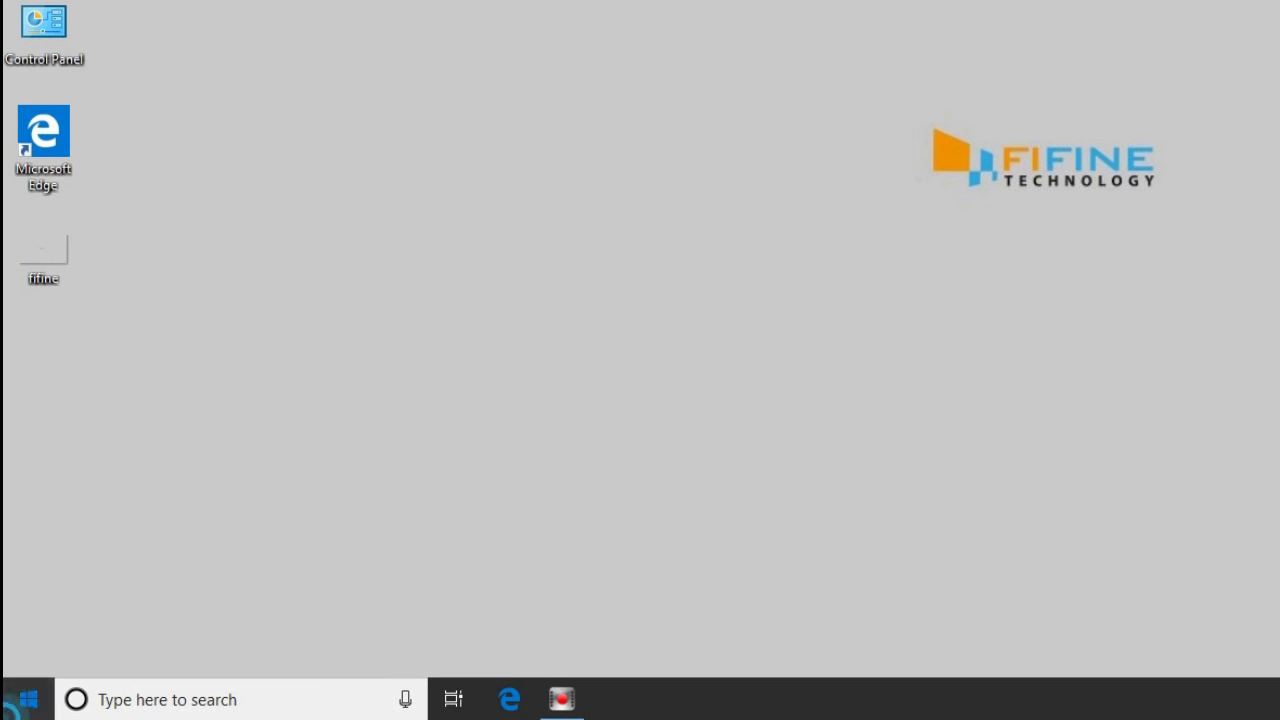
Step: Restart Windows from the Start menu's power options
{"action": "left_click", "coordinate": [28, 699]}
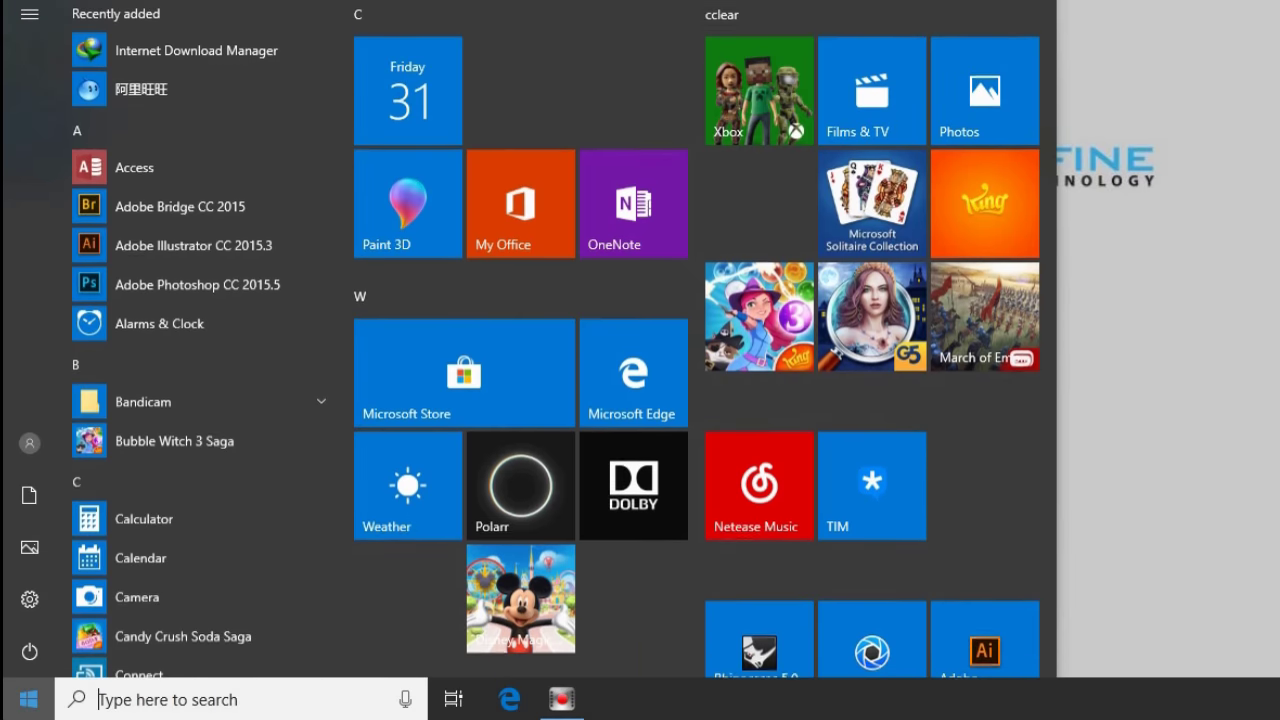
{"action": "left_click", "coordinate": [29, 652]}
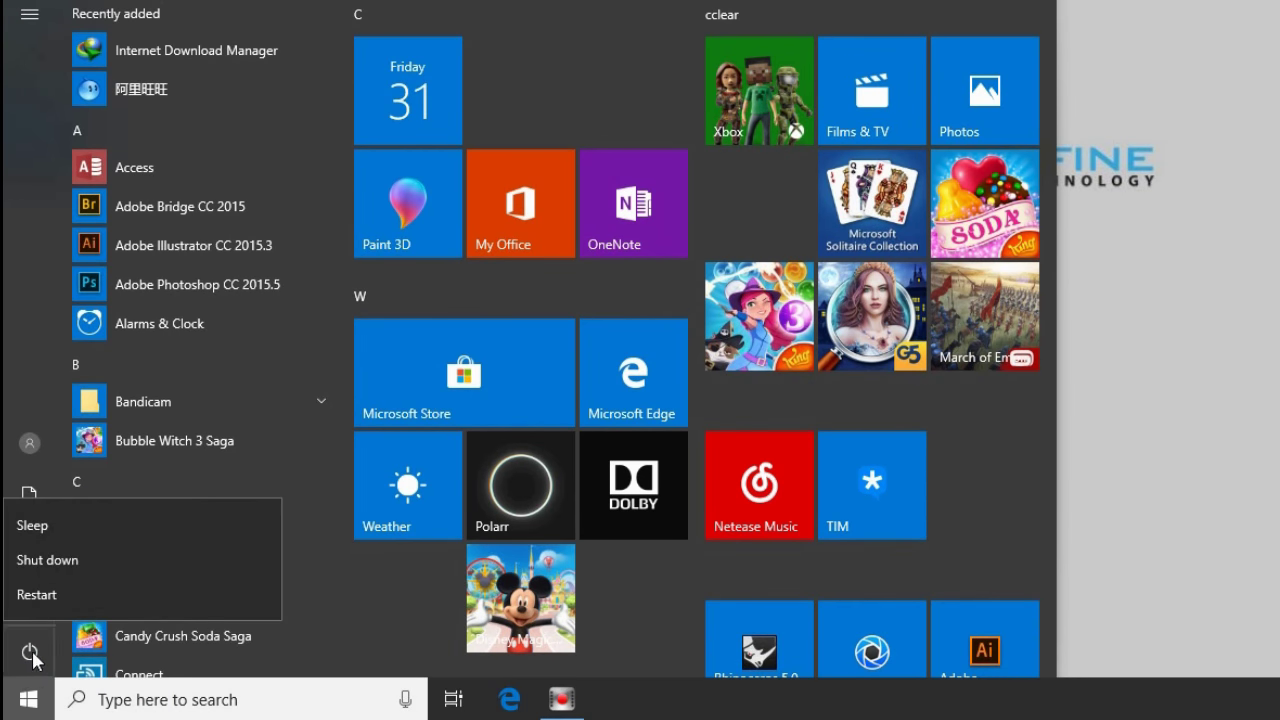
{"action": "left_click", "coordinate": [57, 592]}
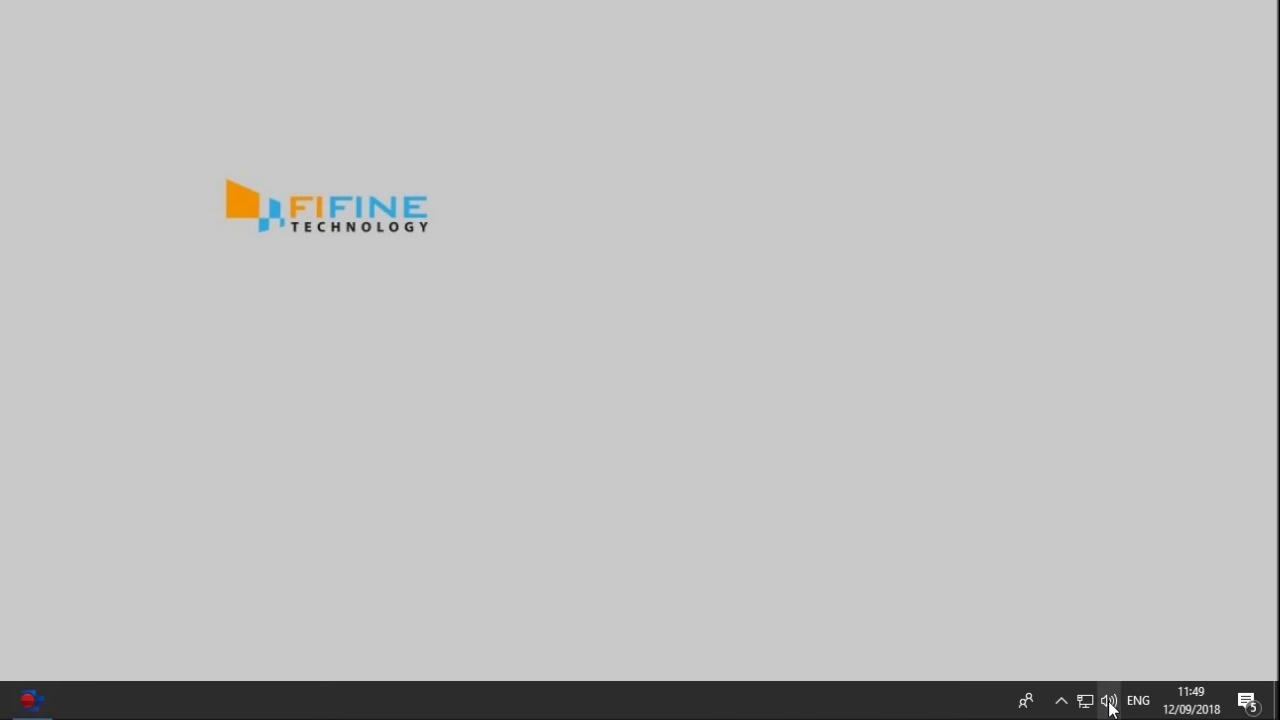
Step: Lower the USB microphone's recording level in its Properties Levels tab
{"action": "left_click", "coordinate": [1109, 702]}
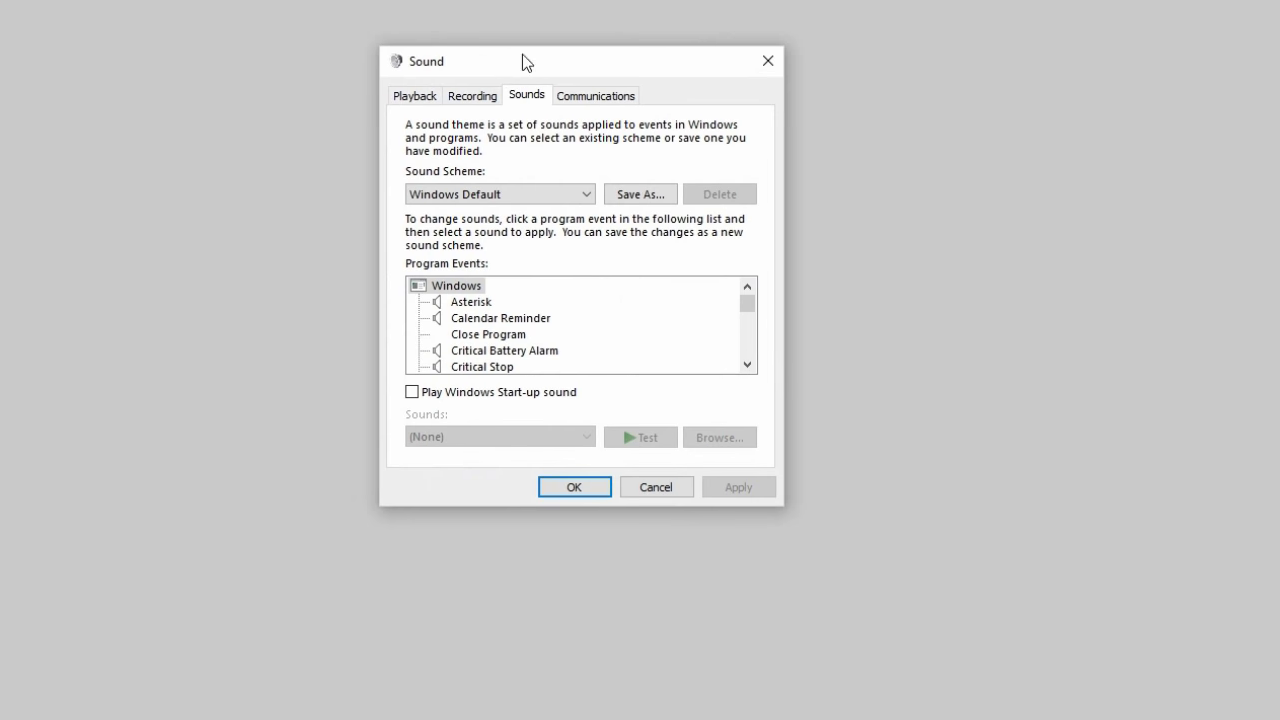
{"action": "left_click", "coordinate": [472, 95]}
{"action": "left_click", "coordinate": [508, 161]}
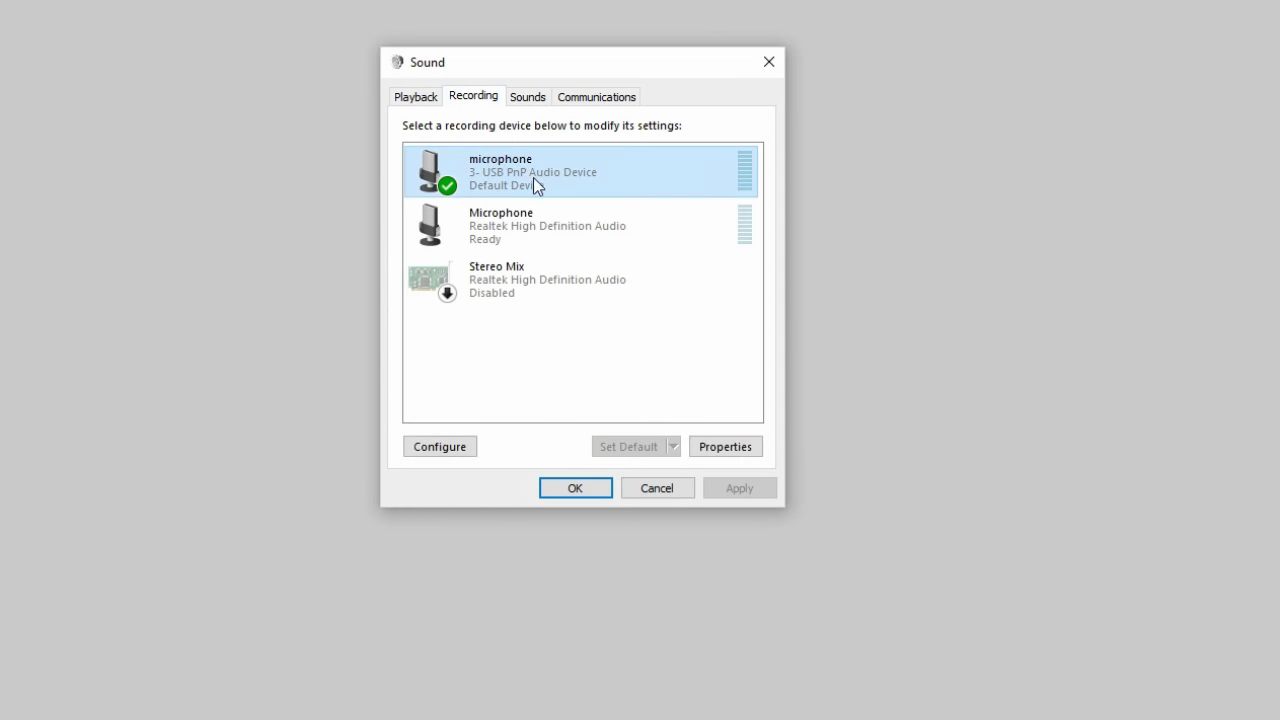
{"action": "left_click", "coordinate": [724, 446]}
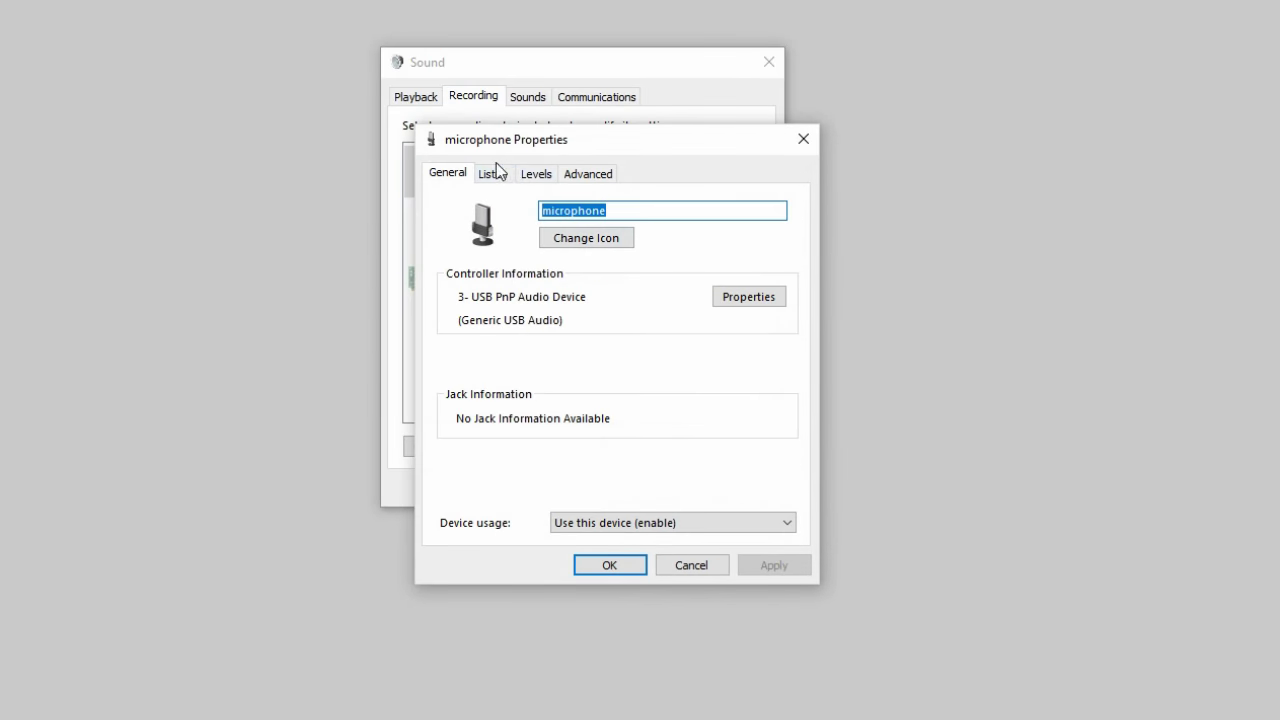
{"action": "left_click", "coordinate": [530, 175]}
{"action": "left_click_drag", "start_coordinate": [606, 247], "coordinate": [559, 246]}
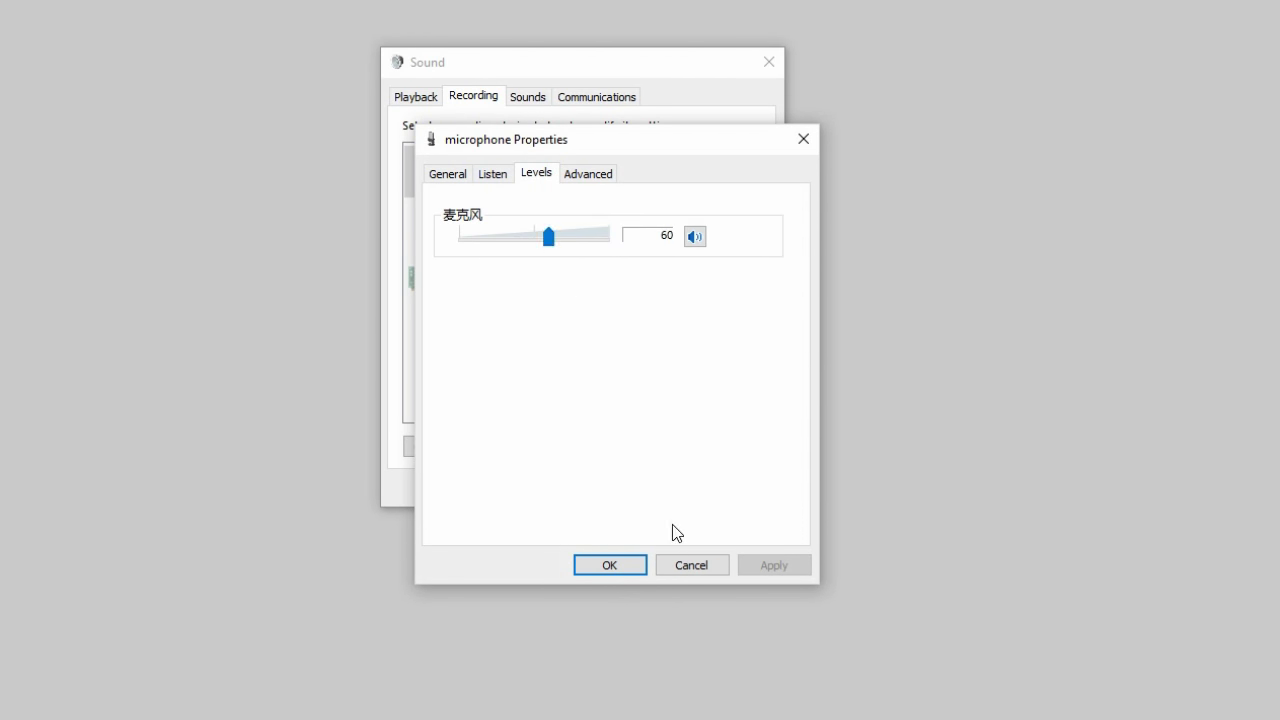
{"action": "left_click", "coordinate": [612, 565]}
Step: Lower the Speakers playback volume to 56 and accept the Sound settings
{"action": "left_click", "coordinate": [415, 99]}
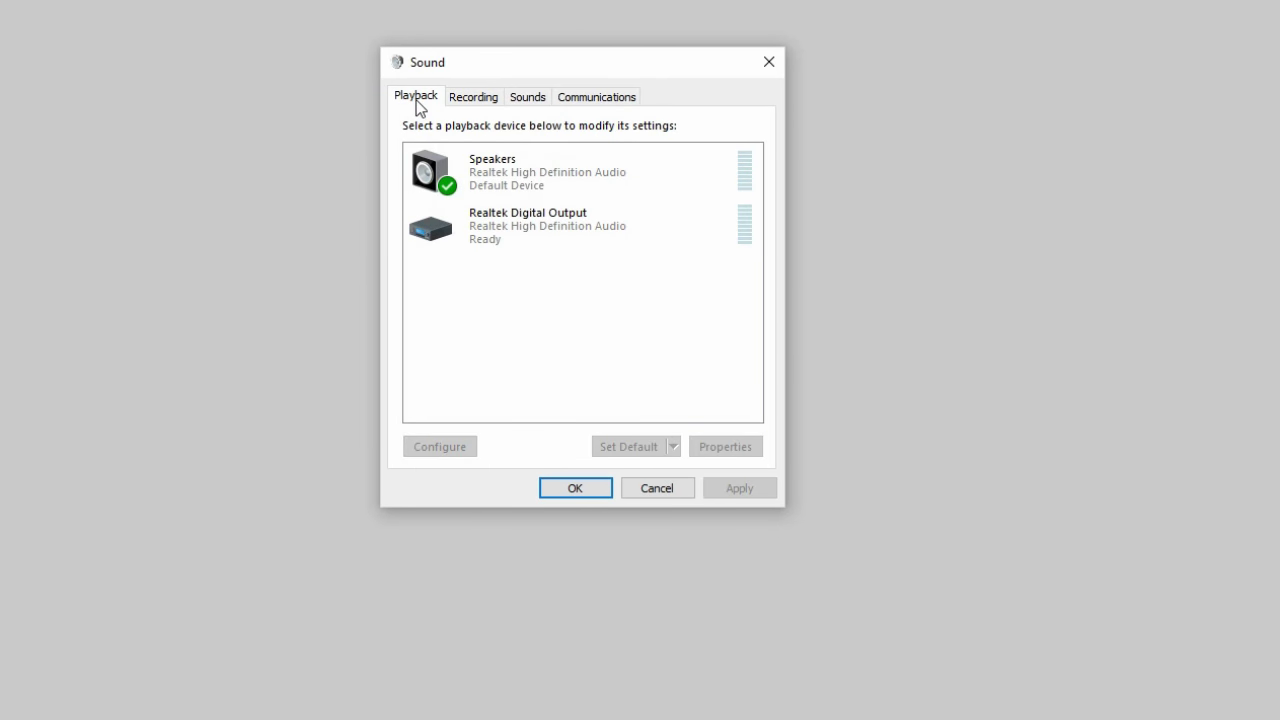
{"action": "left_click", "coordinate": [508, 169]}
{"action": "left_click", "coordinate": [722, 447]}
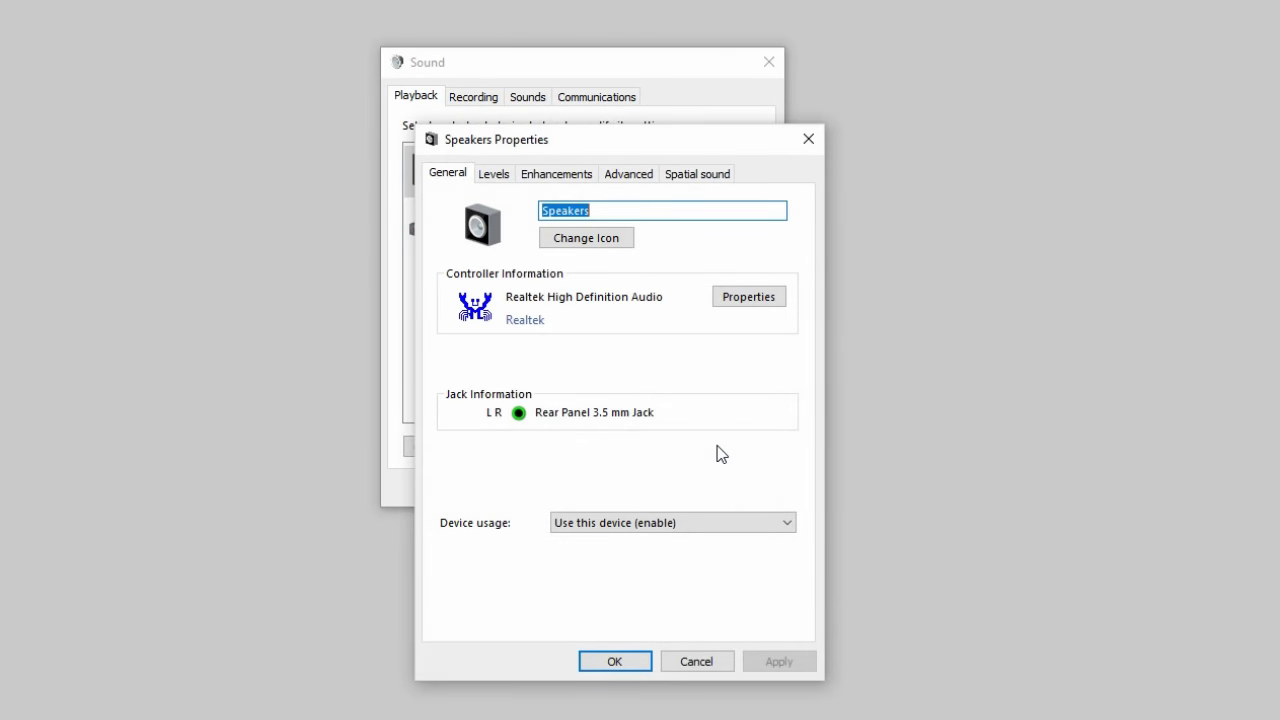
{"action": "left_click", "coordinate": [503, 175]}
{"action": "left_click_drag", "start_coordinate": [608, 237], "coordinate": [547, 249]}
{"action": "left_click", "coordinate": [614, 661]}
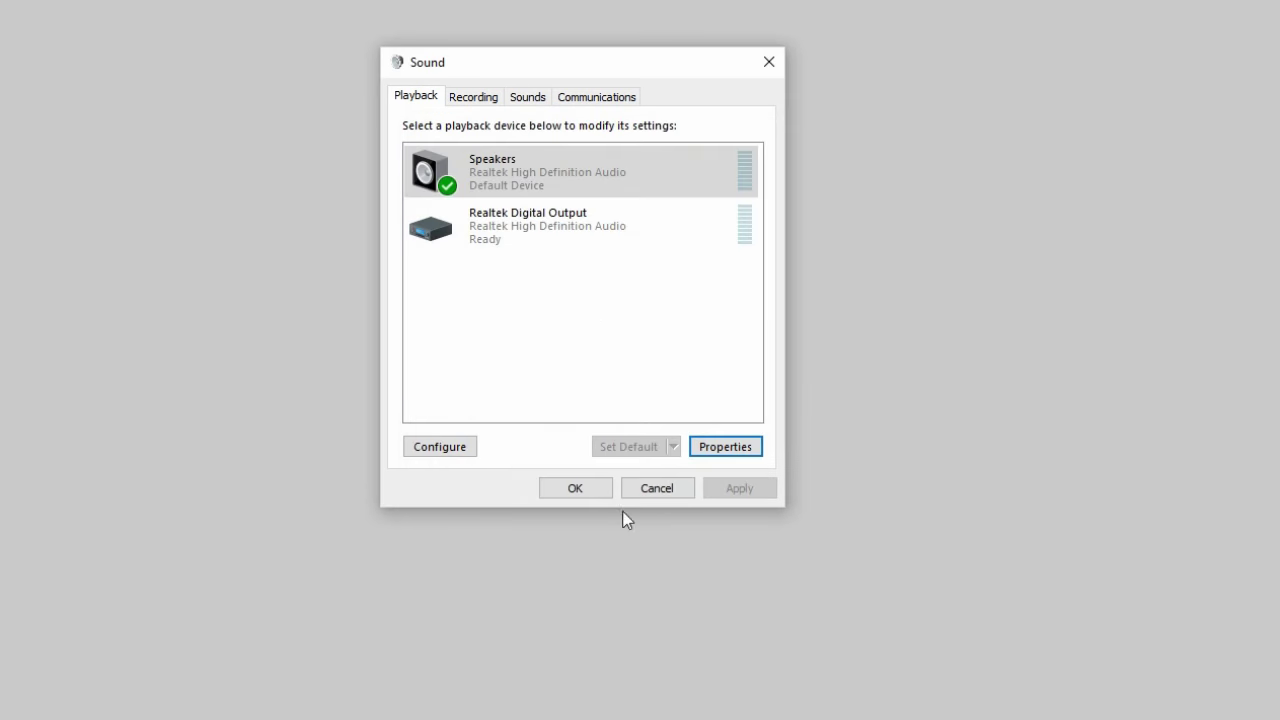
{"action": "left_click", "coordinate": [577, 486]}
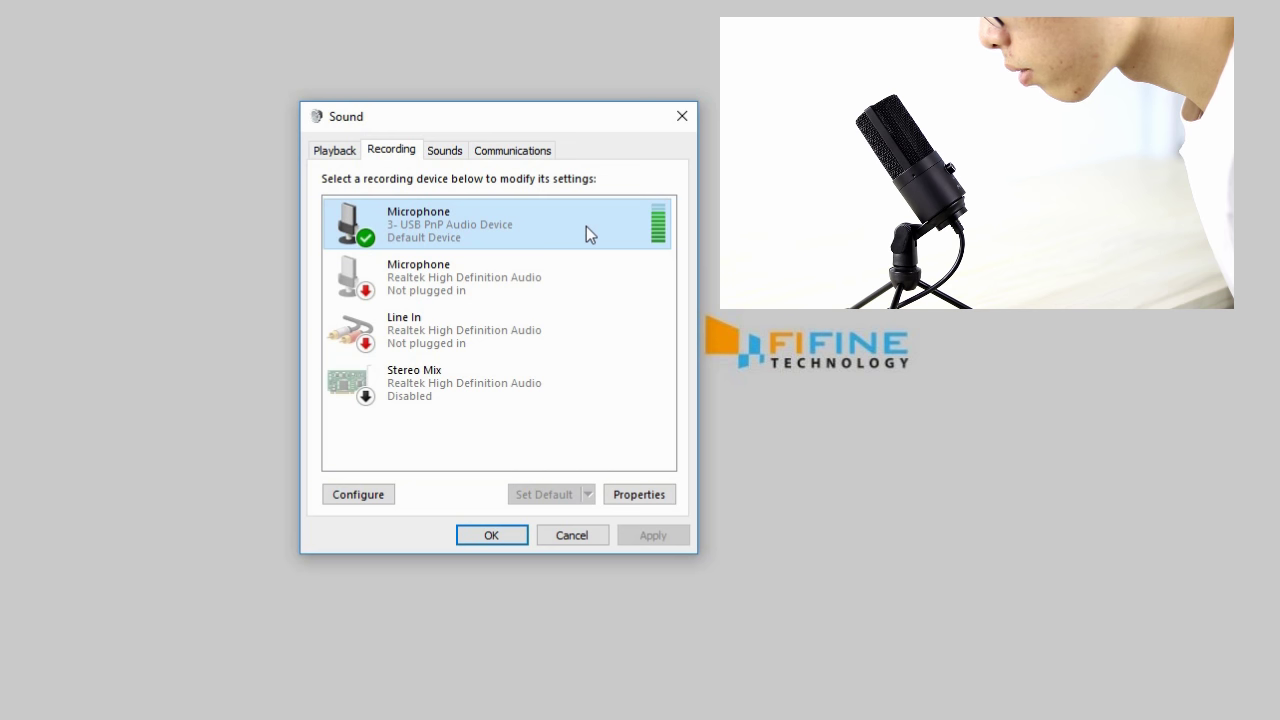
Step: Check Speakers on the Playback tab, close the Sound window, and bring up the volume control
{"action": "left_click", "coordinate": [343, 157]}
{"action": "left_click", "coordinate": [558, 439]}
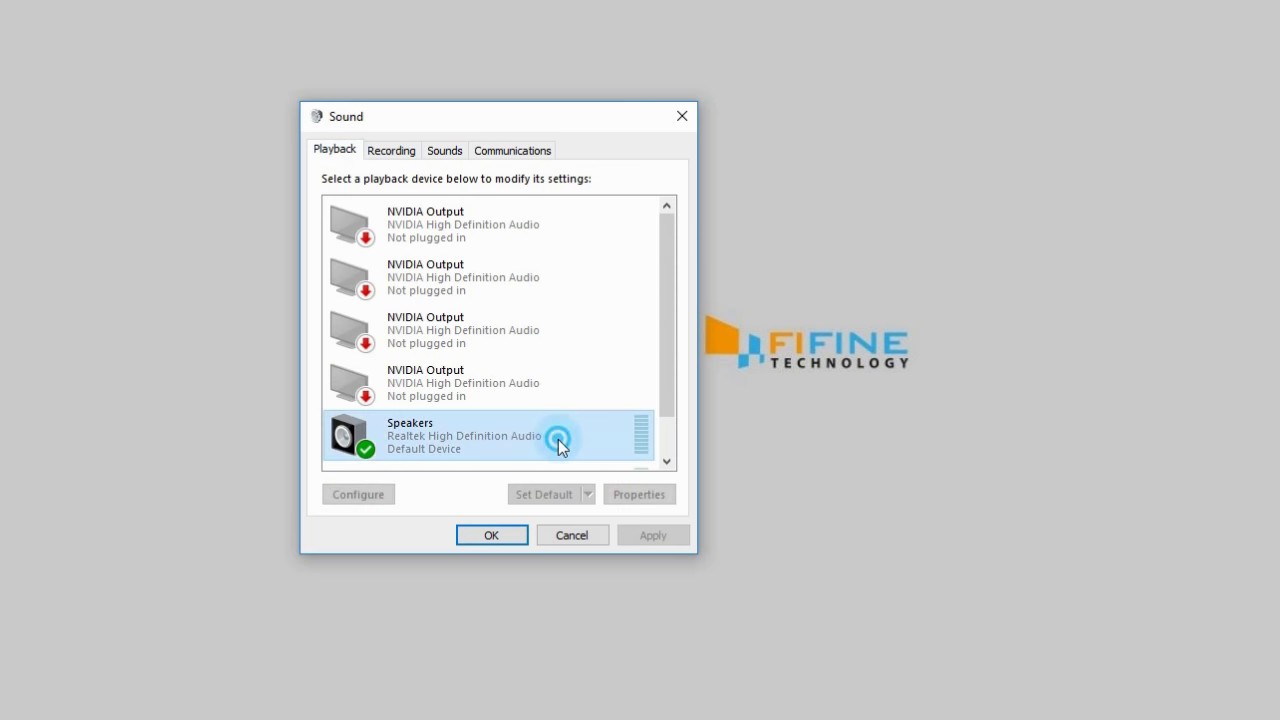
{"action": "left_click", "coordinate": [491, 535]}
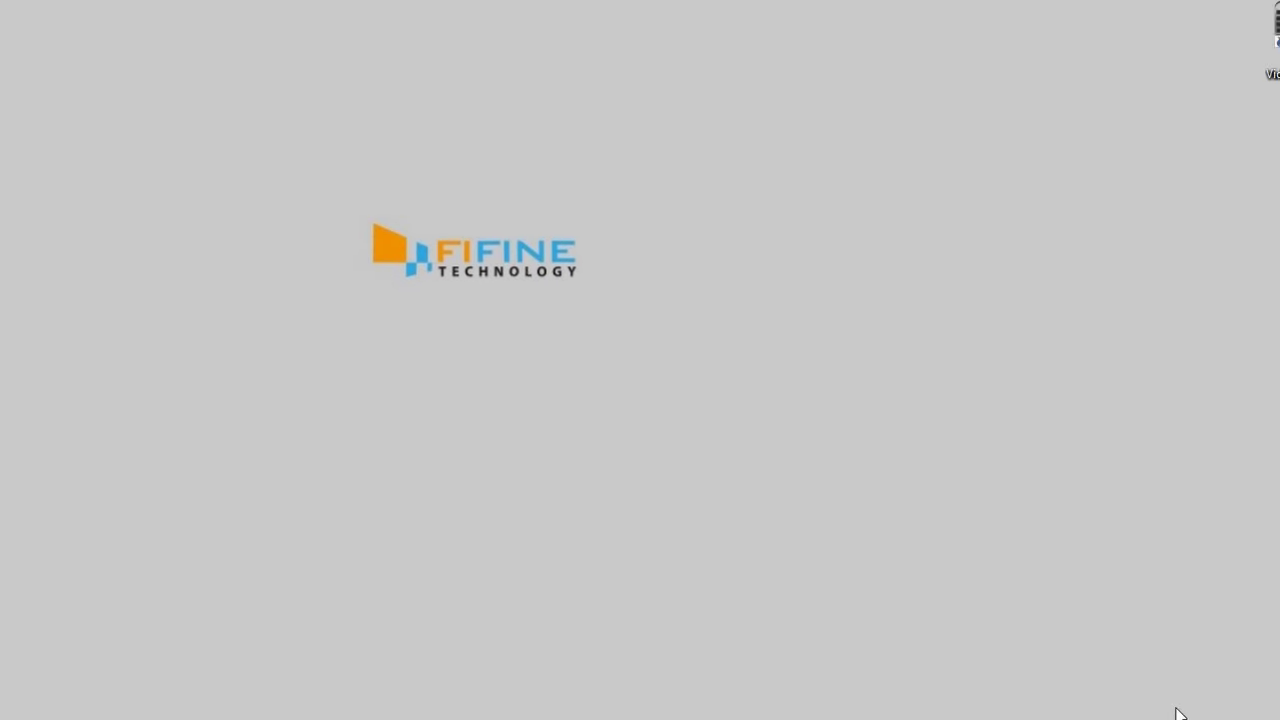
{"action": "left_click", "coordinate": [1112, 706]}
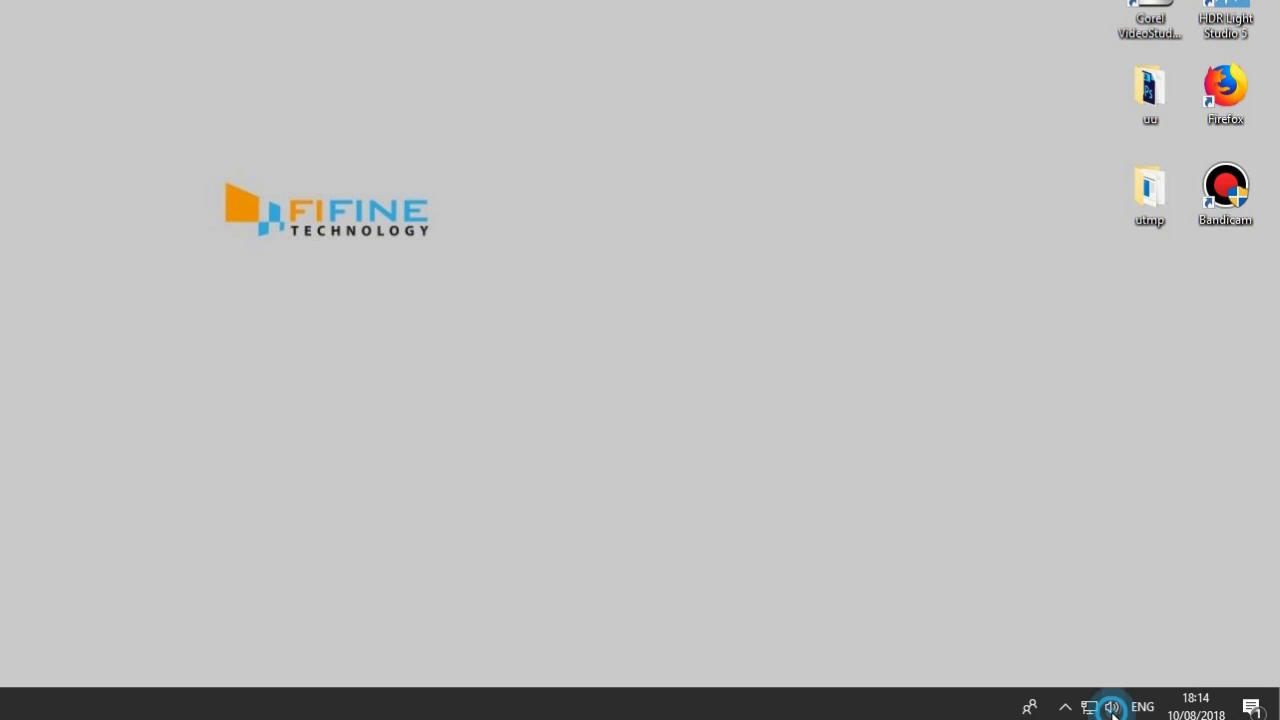
Step: Set the speaker volume to 46, reopen the Sound window and center it on screen
{"action": "left_click_drag", "start_coordinate": [1108, 670], "coordinate": [1097, 669]}
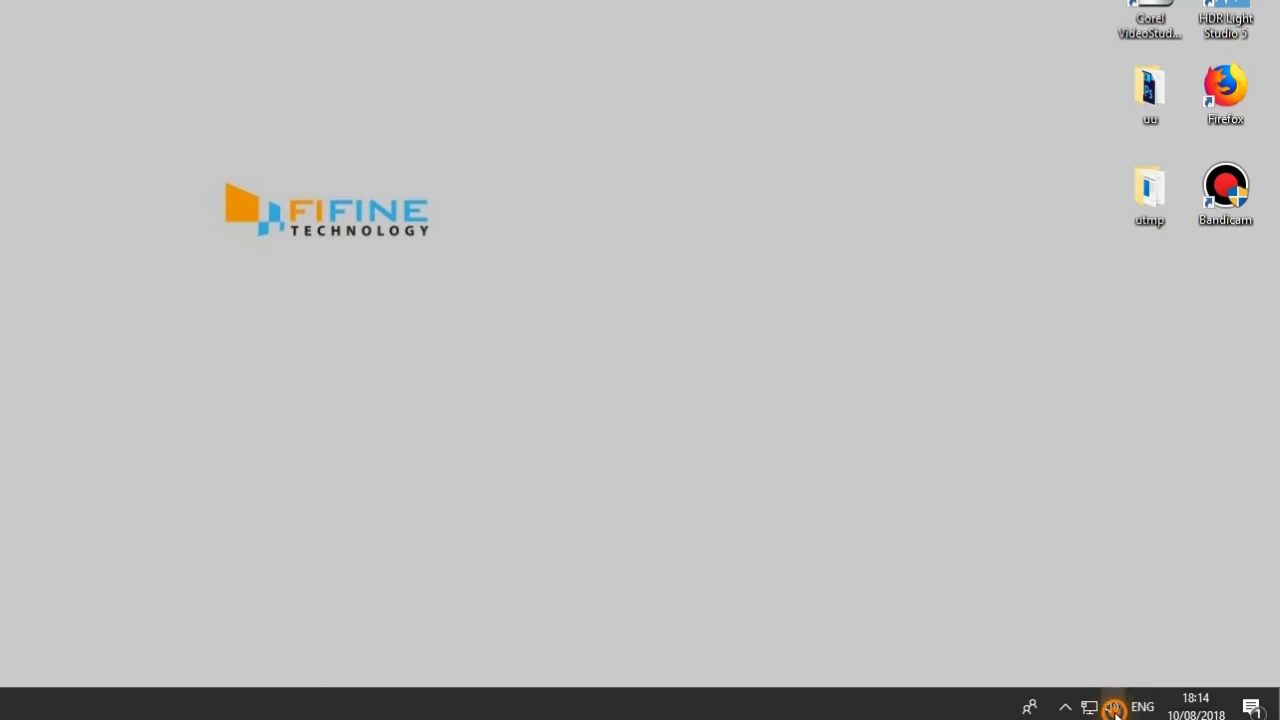
{"action": "right_click", "coordinate": [1112, 704]}
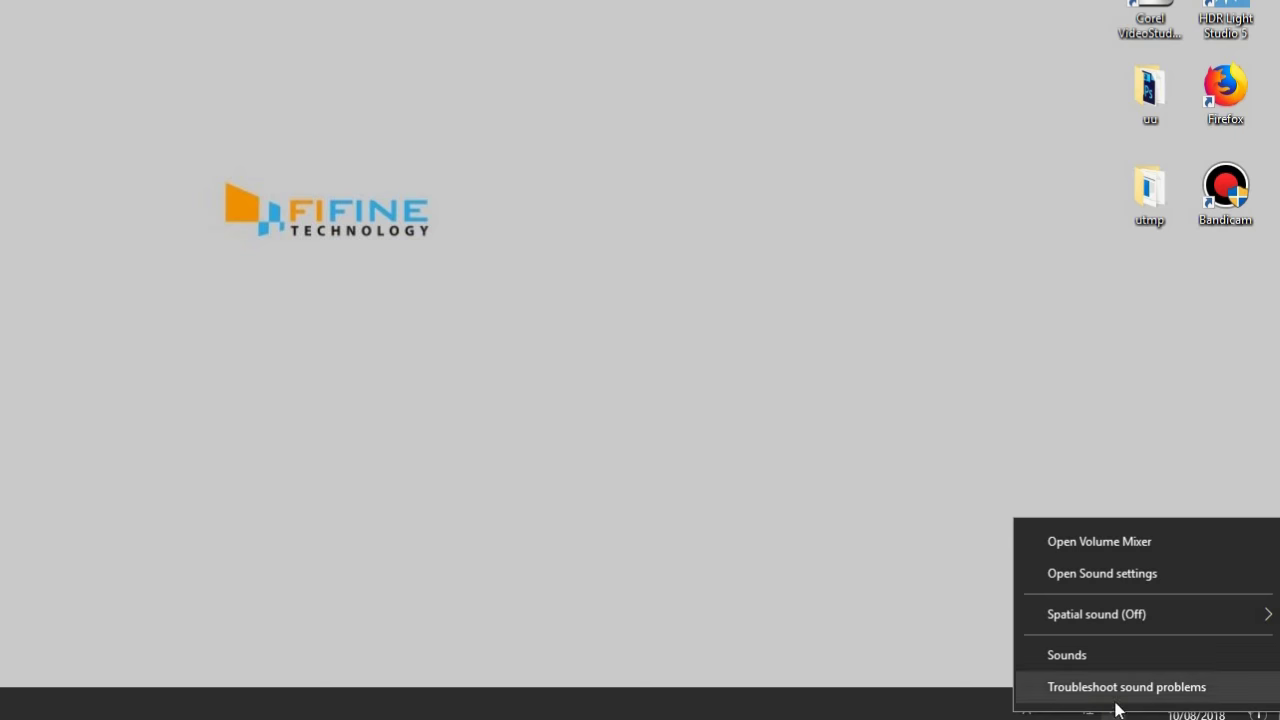
{"action": "left_click", "coordinate": [1130, 657]}
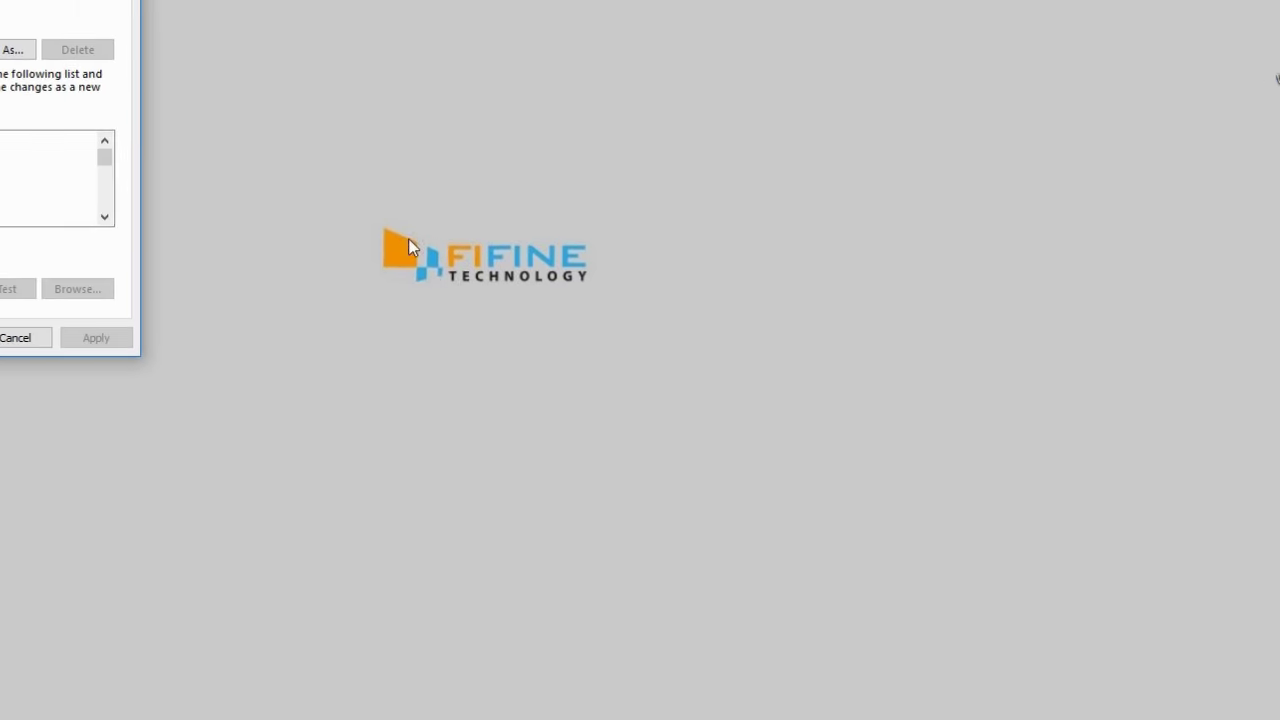
{"action": "left_click_drag", "start_coordinate": [350, 45], "coordinate": [561, 108]}
Step: Apply 'Listen to this device' for the USB microphone, then untick it and close Properties
{"action": "left_click", "coordinate": [370, 138]}
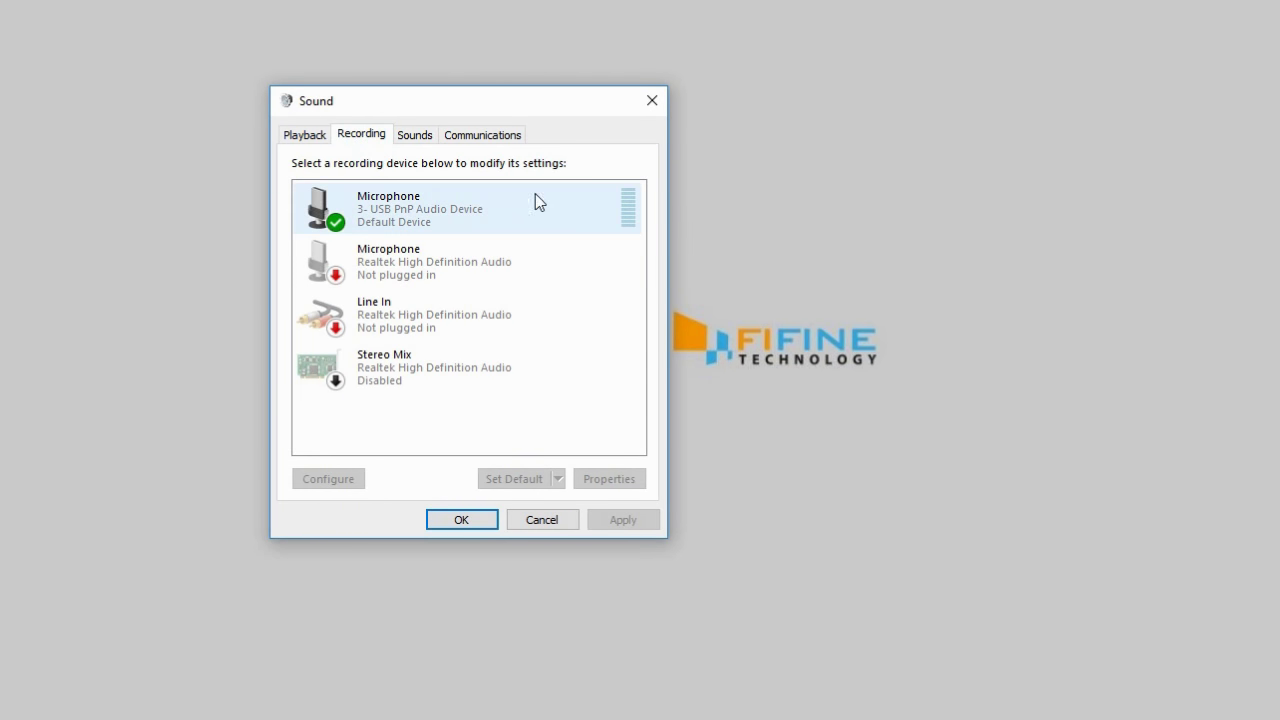
{"action": "left_click", "coordinate": [561, 214]}
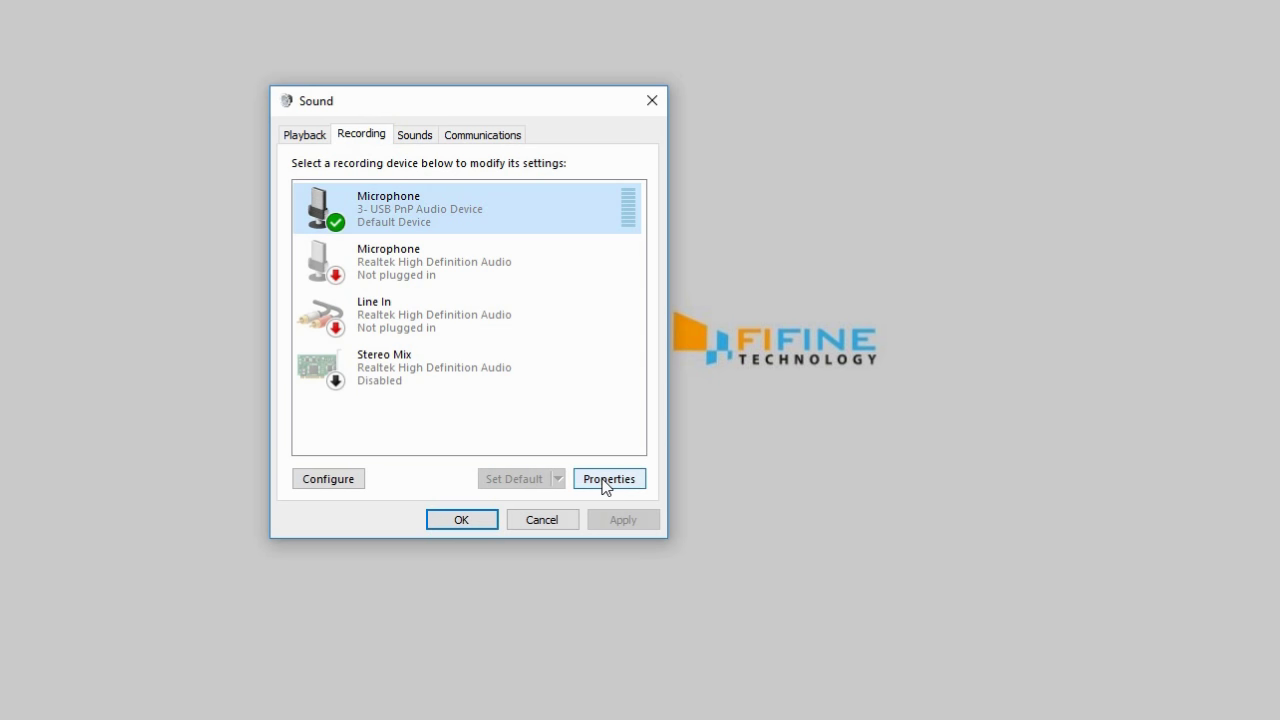
{"action": "left_click", "coordinate": [604, 481]}
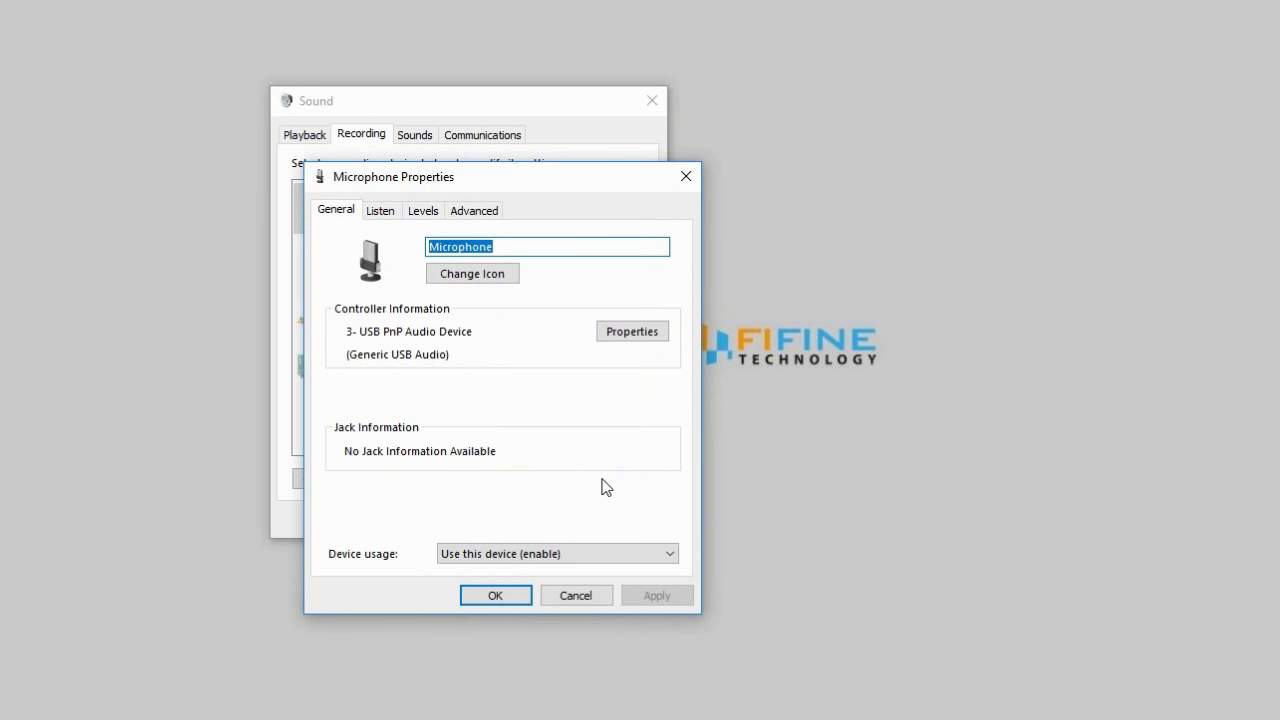
{"action": "left_click", "coordinate": [382, 212]}
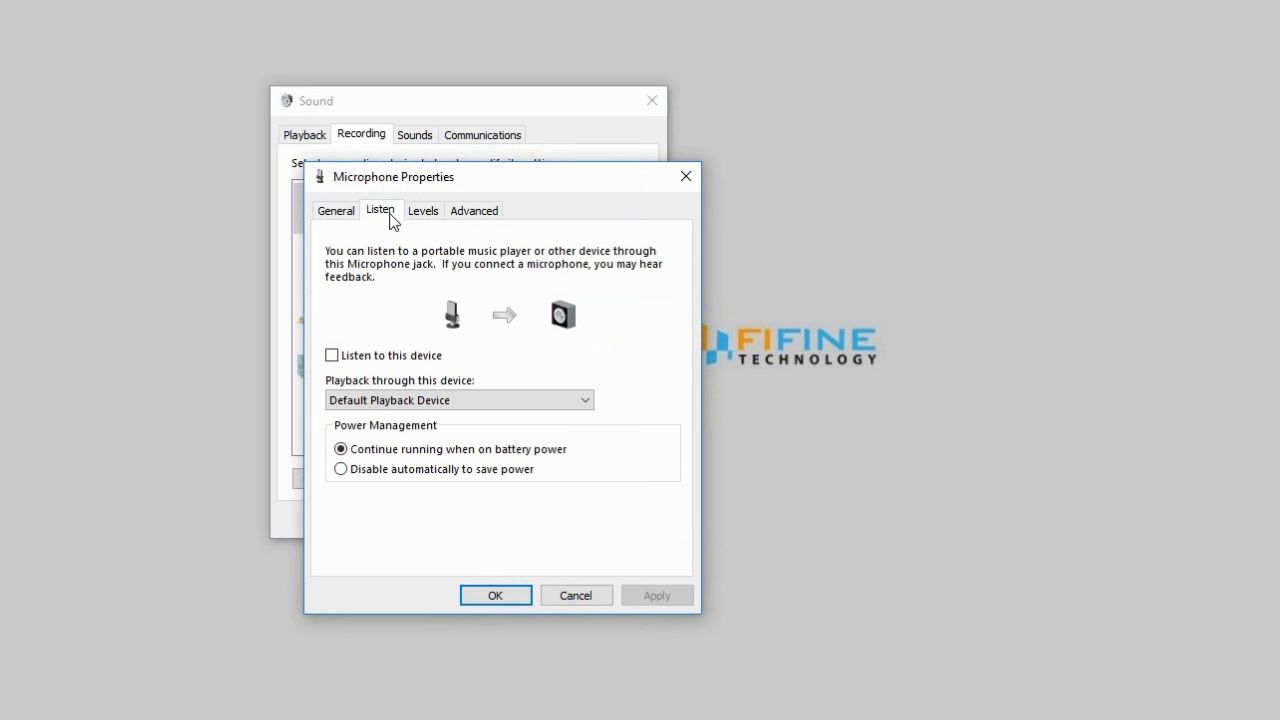
{"action": "left_click", "coordinate": [415, 357]}
{"action": "left_click", "coordinate": [671, 596]}
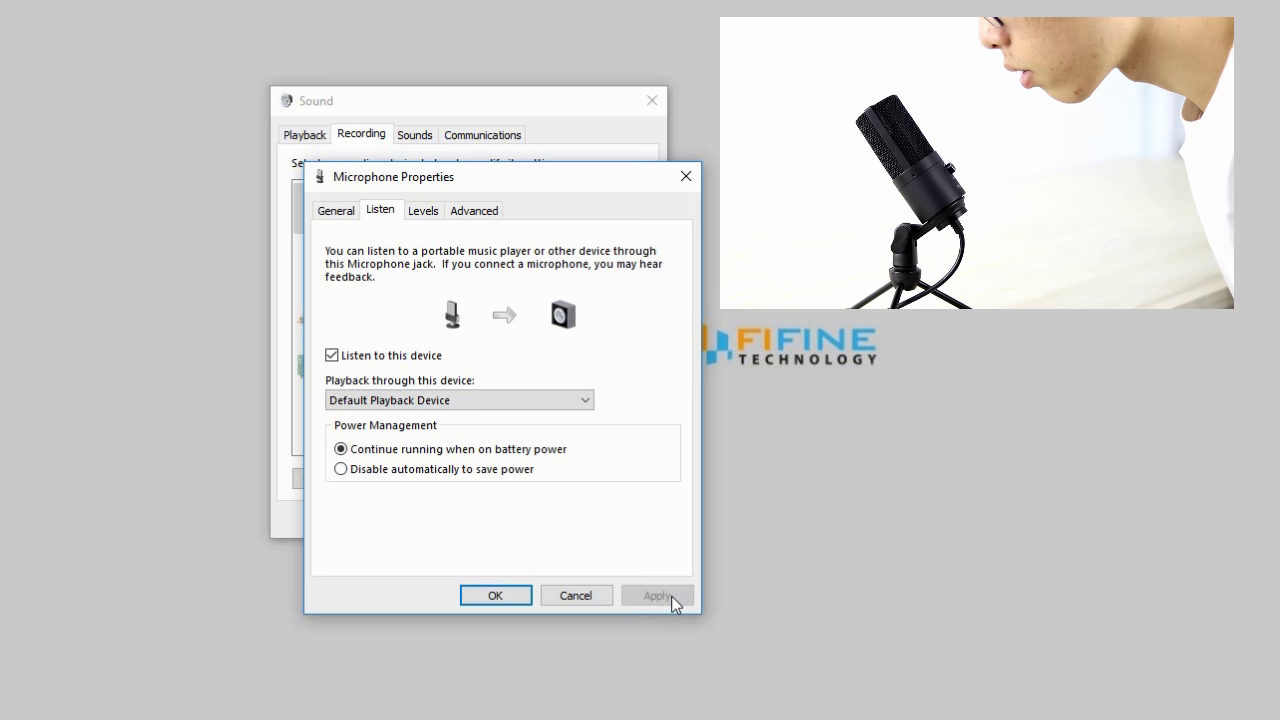
{"action": "left_click", "coordinate": [433, 365]}
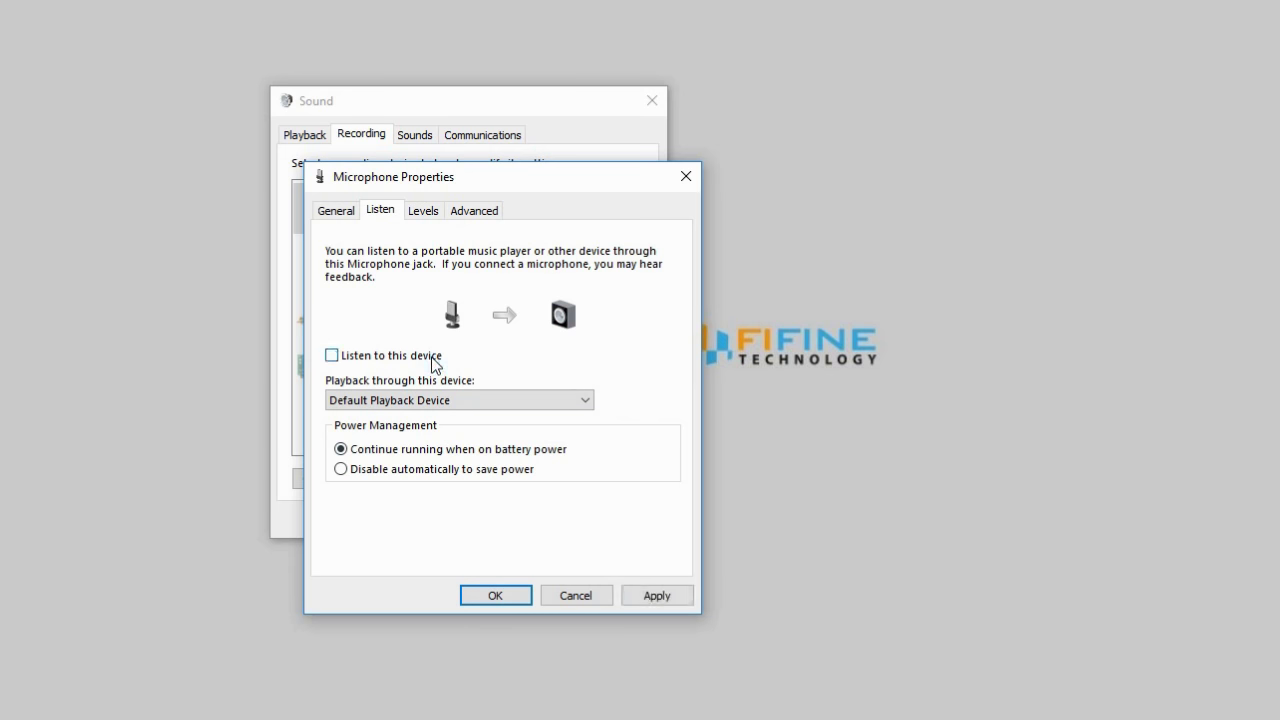
{"action": "left_click", "coordinate": [510, 600]}
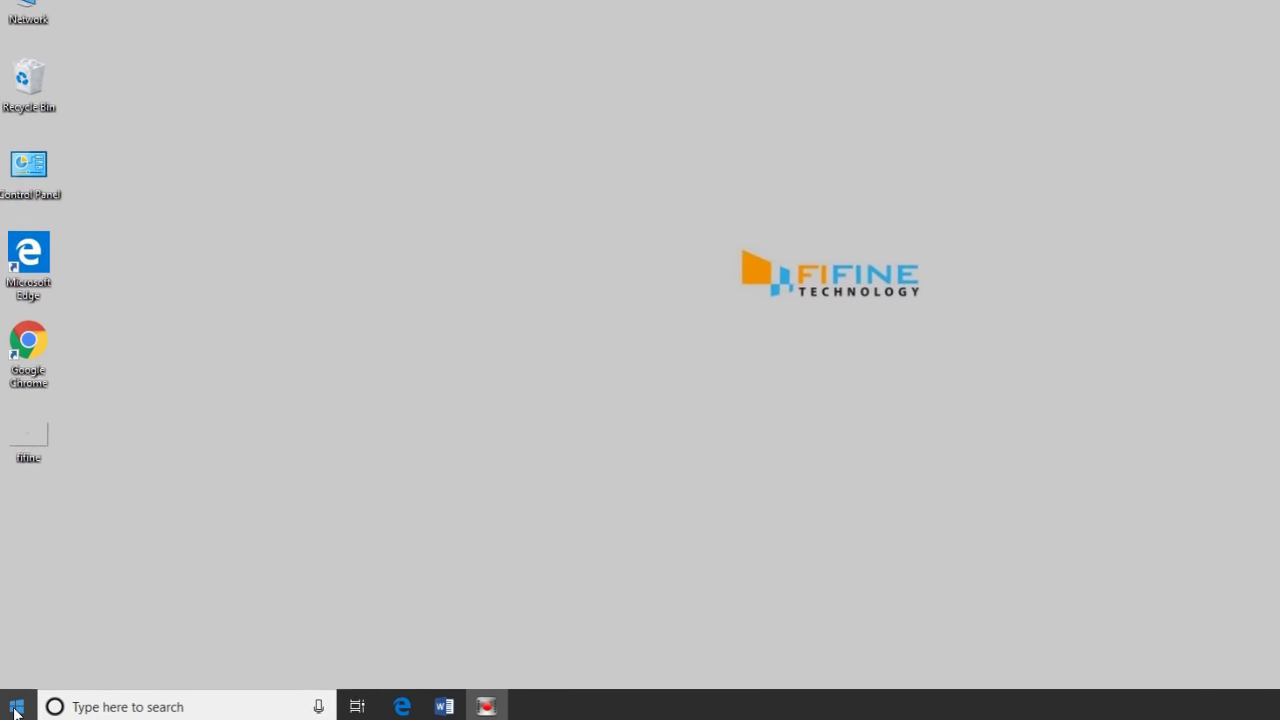
Step: Navigate to Settings > Privacy > Microphone via the Start menu
{"action": "left_click", "coordinate": [20, 708]}
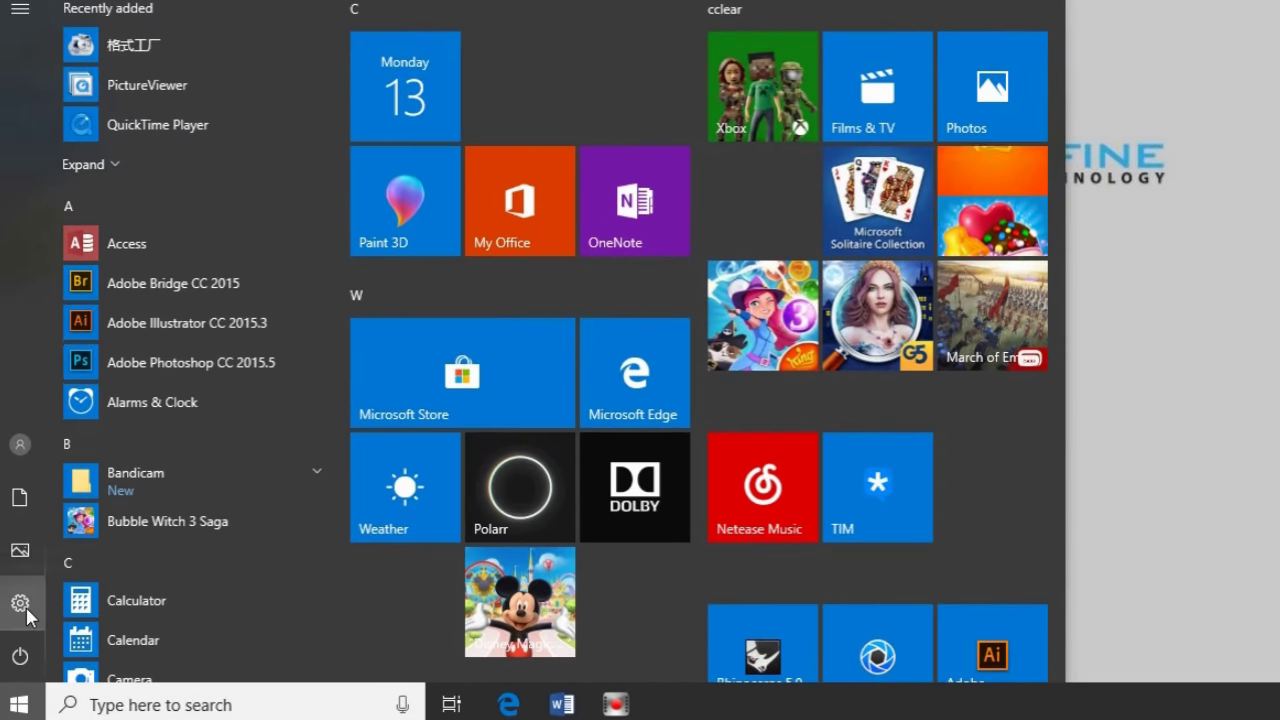
{"action": "left_click", "coordinate": [24, 612]}
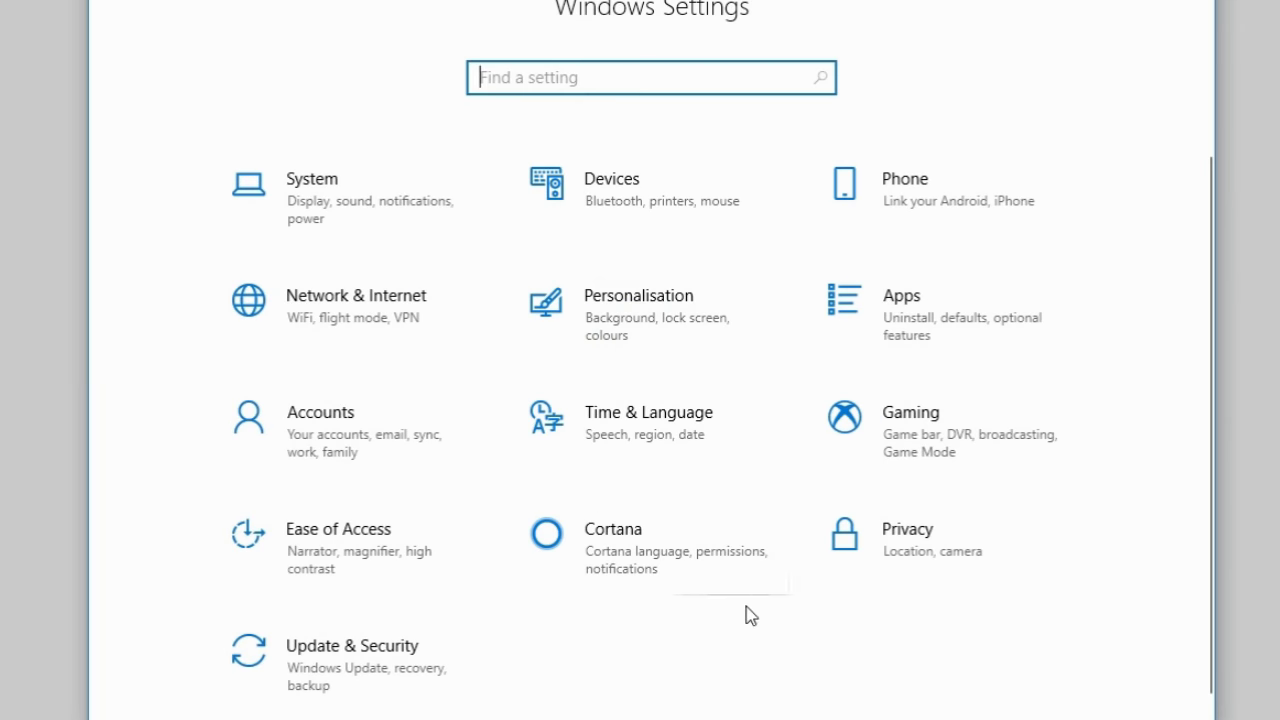
{"action": "left_click", "coordinate": [984, 535]}
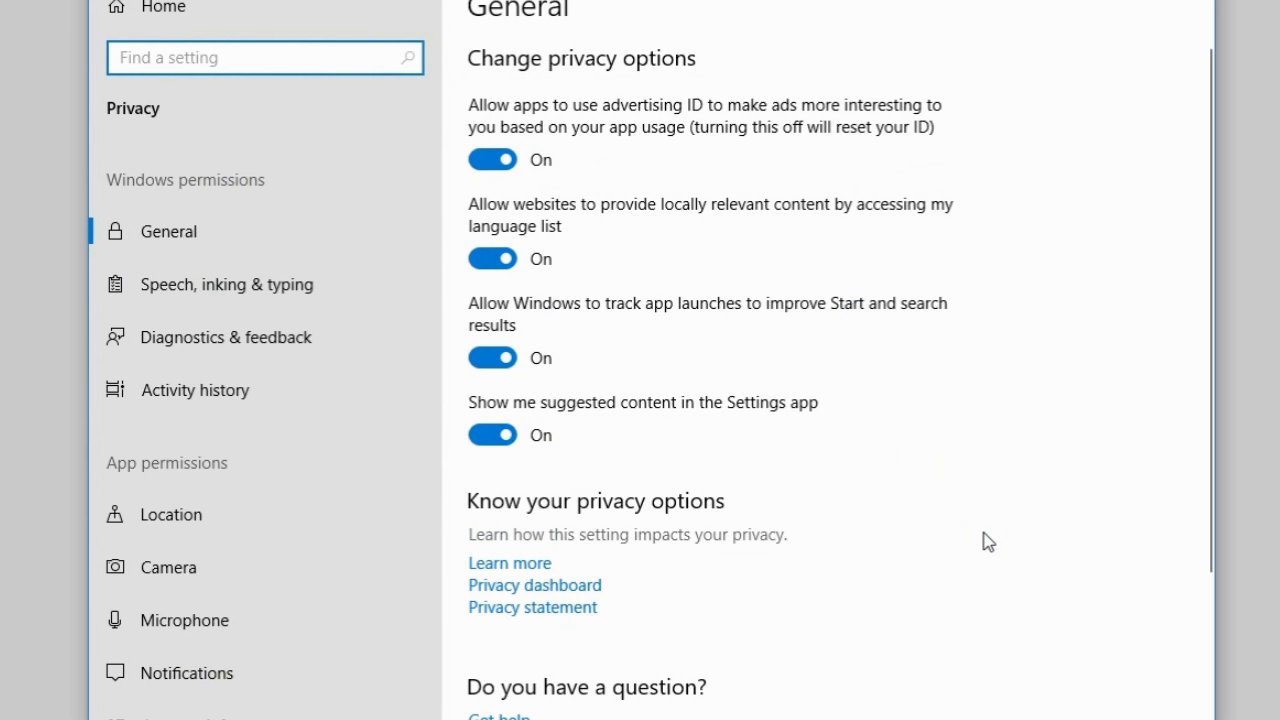
{"action": "left_click", "coordinate": [266, 636]}
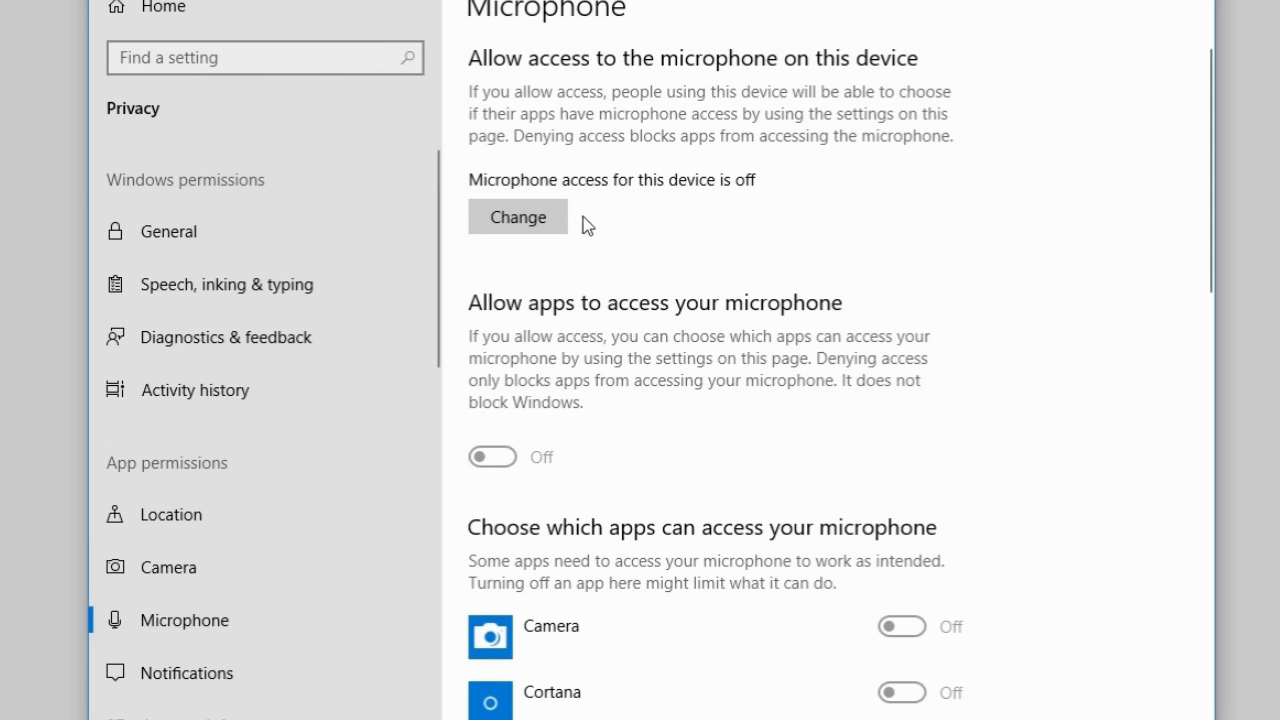
Step: Turn on microphone access for this device and allow apps to access the microphone
{"action": "left_click", "coordinate": [553, 231]}
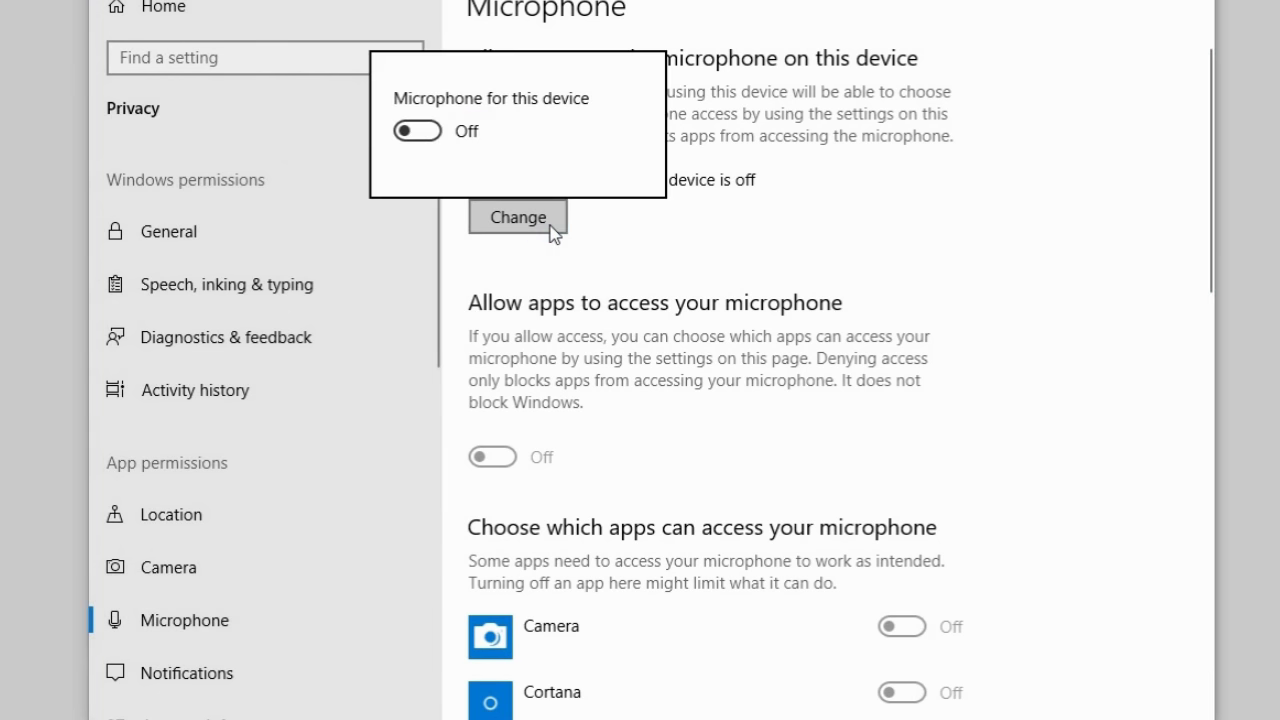
{"action": "left_click", "coordinate": [429, 138]}
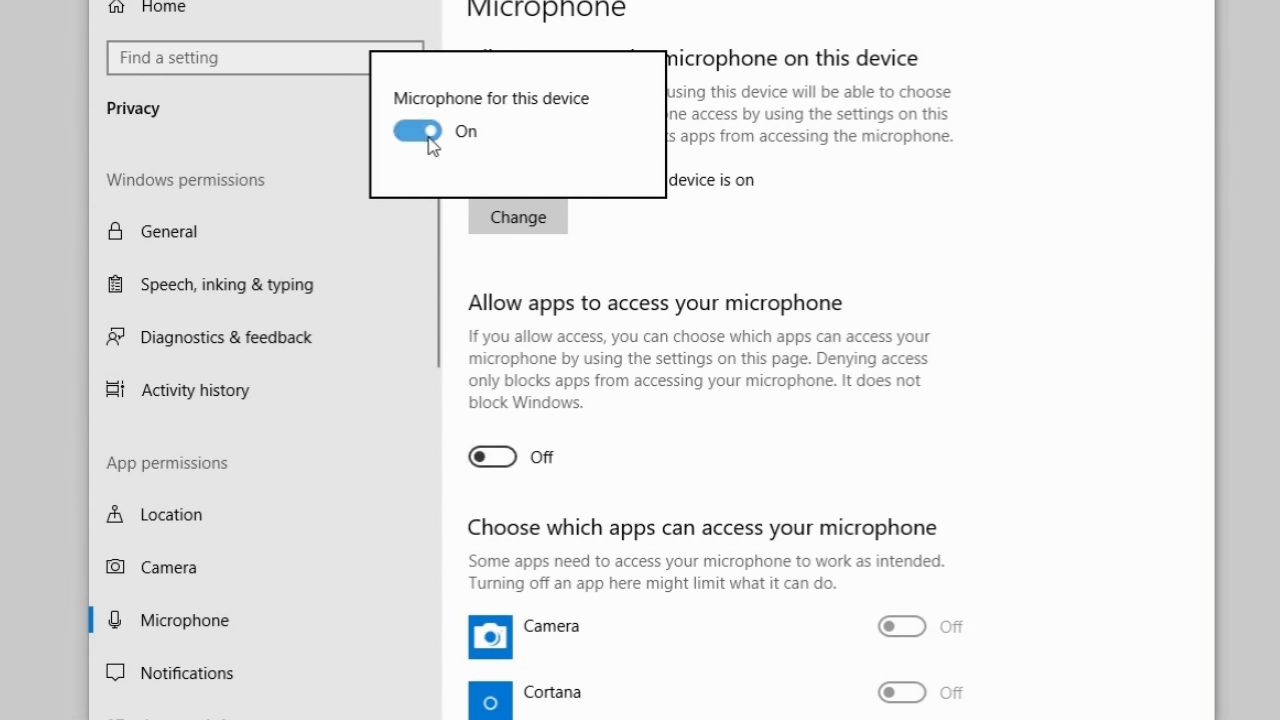
{"action": "left_click", "coordinate": [512, 465]}
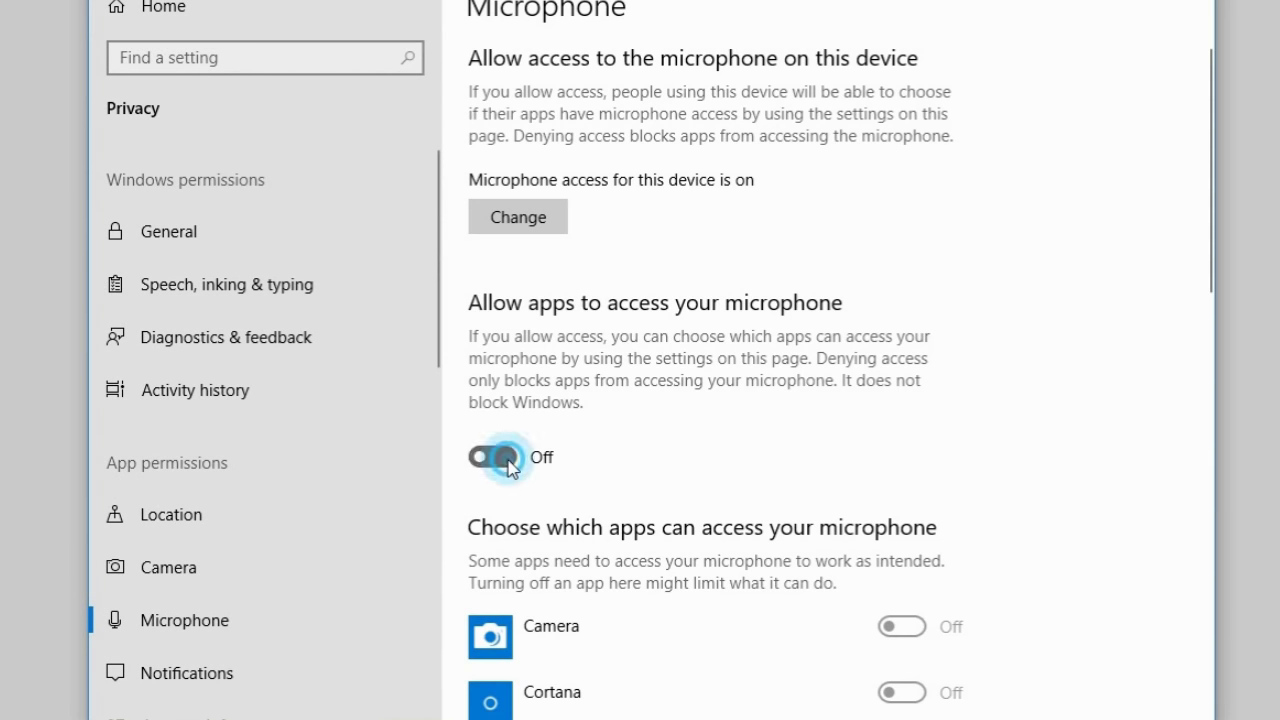
{"action": "left_click", "coordinate": [510, 465]}
Step: Switch microphone access On for Netease Music and Skype in the app list
{"action": "left_click_drag", "start_coordinate": [1208, 279], "coordinate": [1197, 451]}
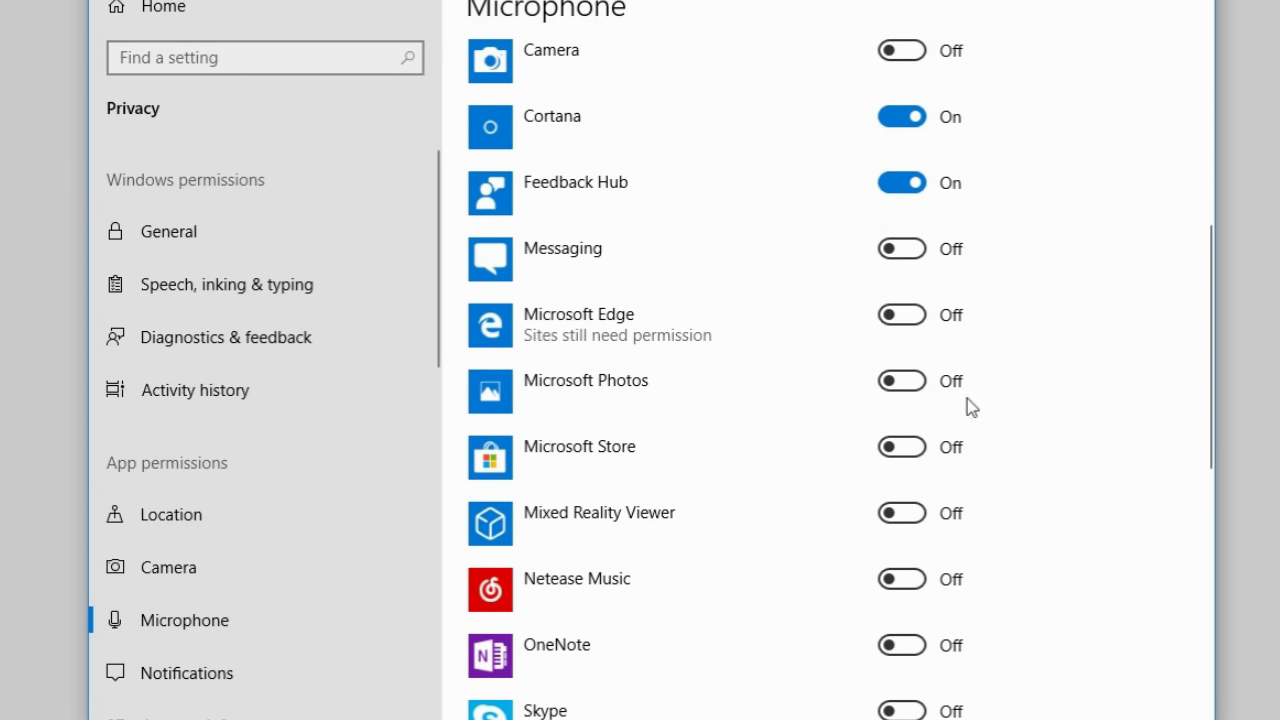
{"action": "left_click", "coordinate": [902, 586]}
{"action": "scroll", "coordinate": [902, 587], "scroll_direction": "down", "scroll_amount": 3}
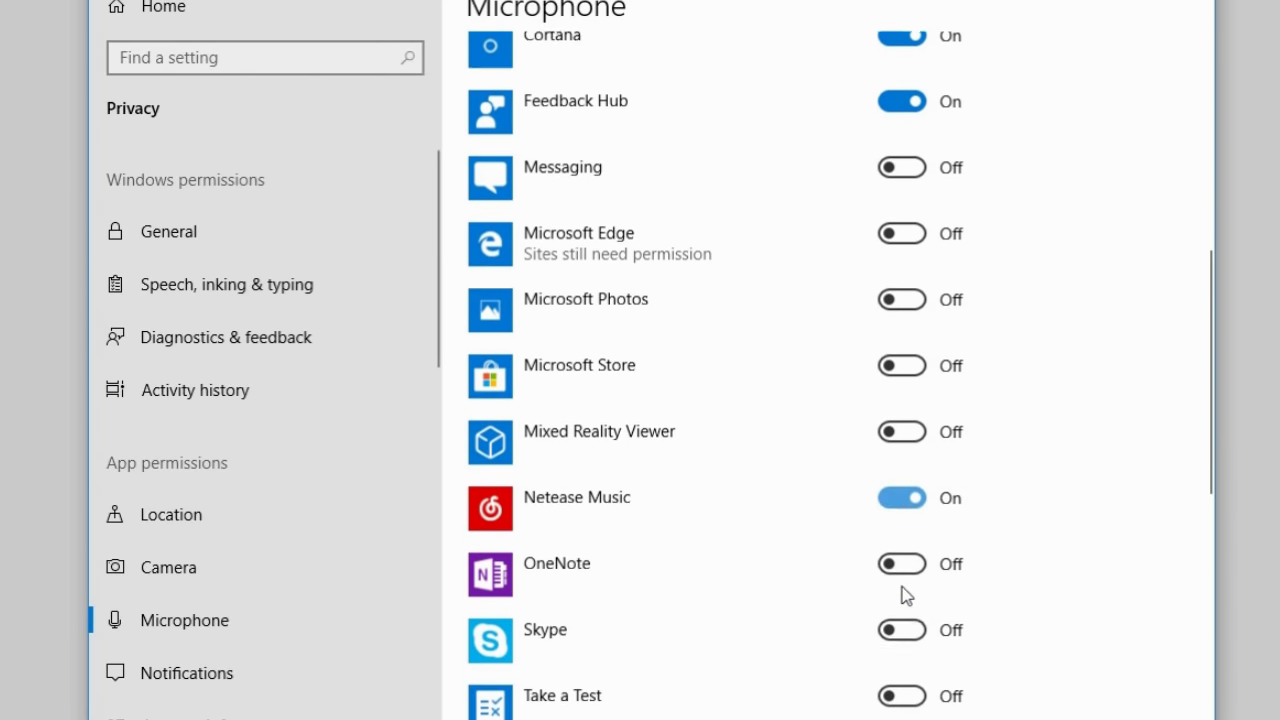
{"action": "left_click", "coordinate": [905, 560]}
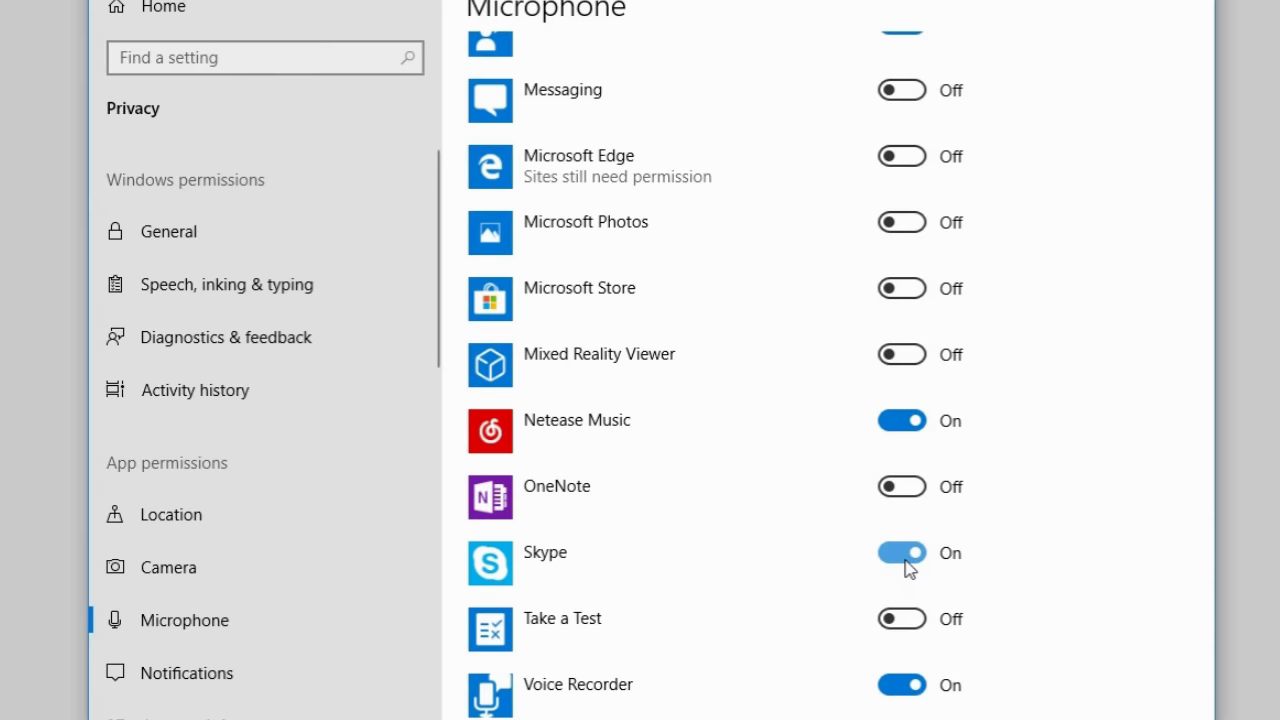
{"action": "scroll", "coordinate": [909, 568], "scroll_direction": "down", "scroll_amount": 2}
{"action": "scroll", "coordinate": [908, 568], "scroll_direction": "up", "scroll_amount": 5}
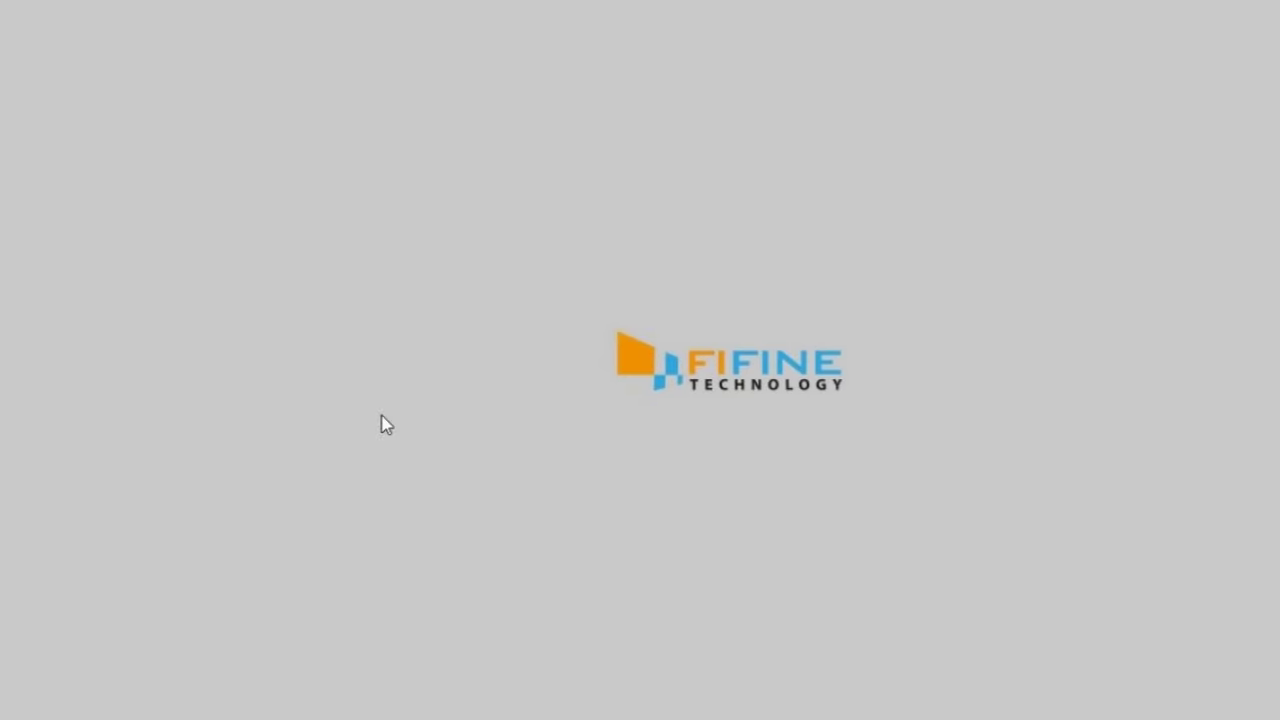
Step: Restart Windows, then pick USB PnP Audio Device as the input in macOS Sound preferences
{"action": "left_click", "coordinate": [20, 700]}
{"action": "left_click", "coordinate": [30, 662]}
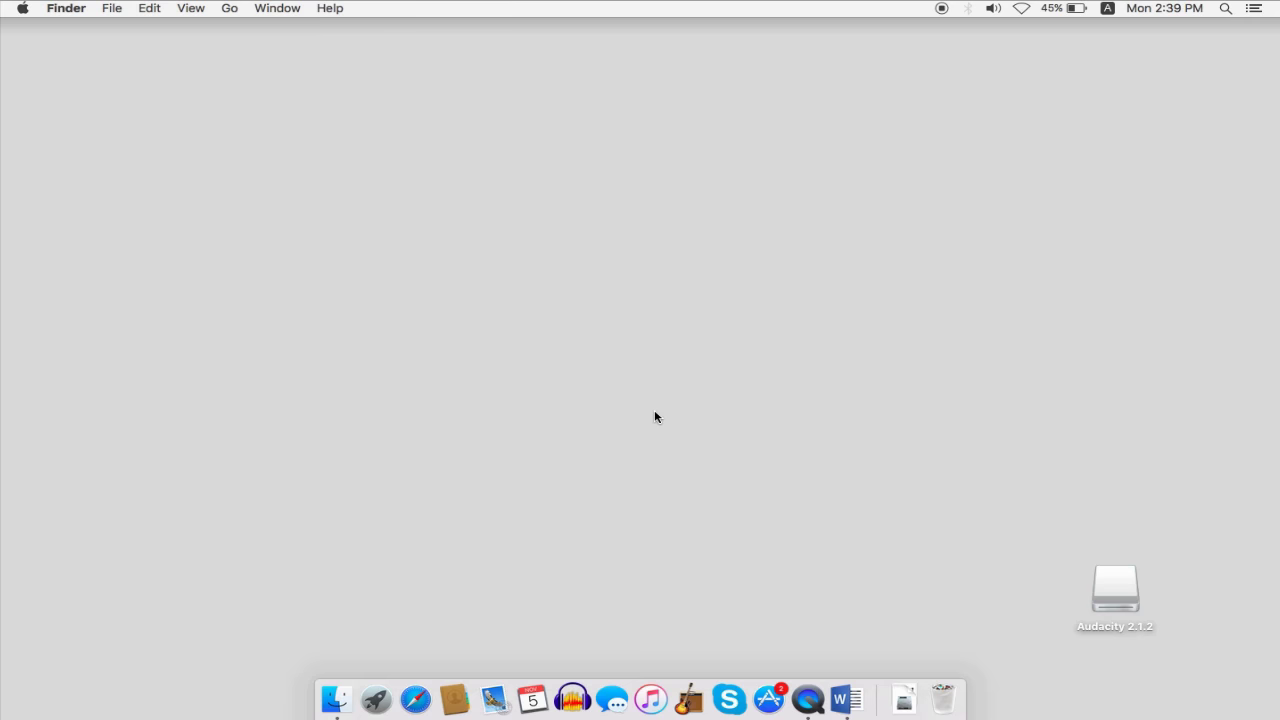
{"action": "left_click", "coordinate": [25, 12]}
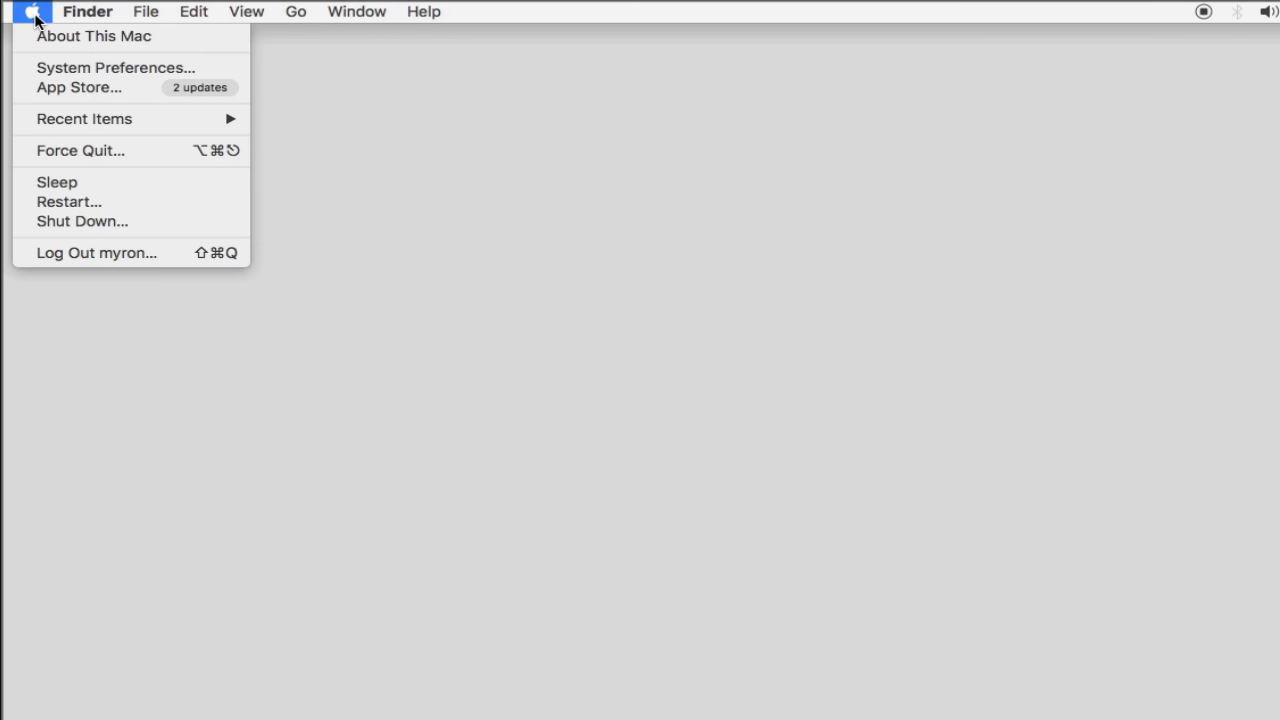
{"action": "left_click", "coordinate": [63, 68]}
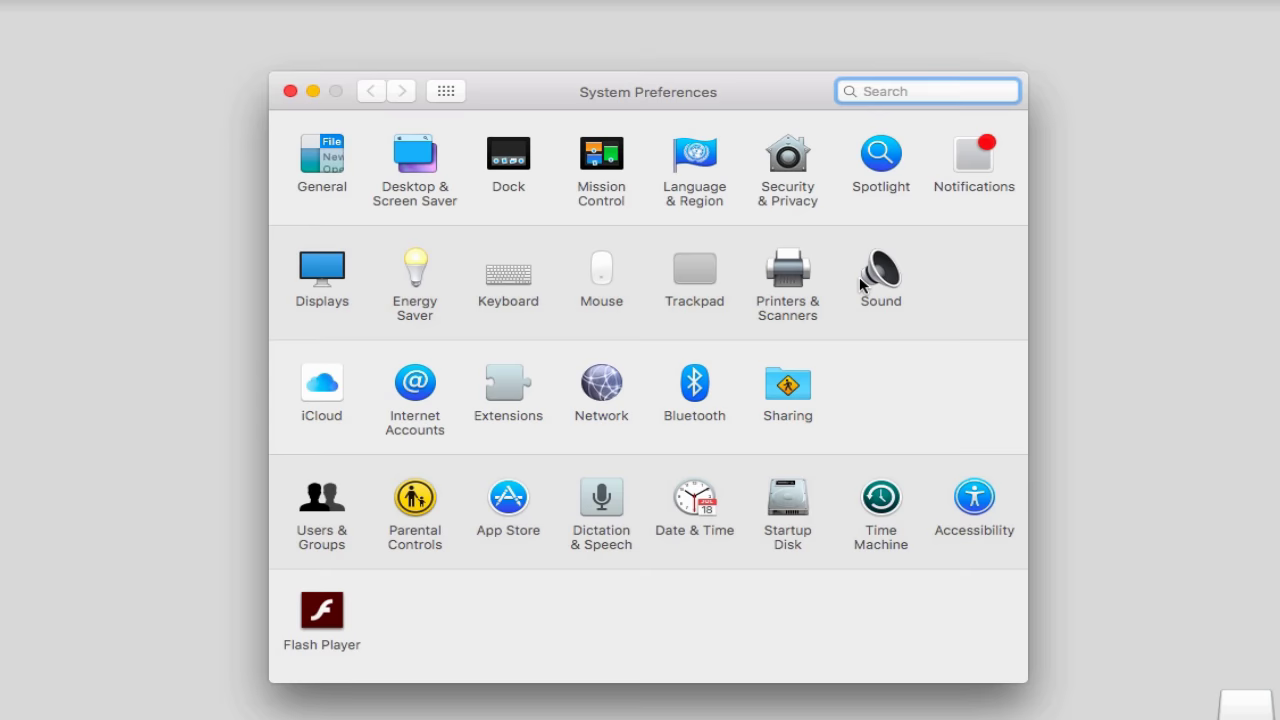
{"action": "left_click", "coordinate": [862, 234]}
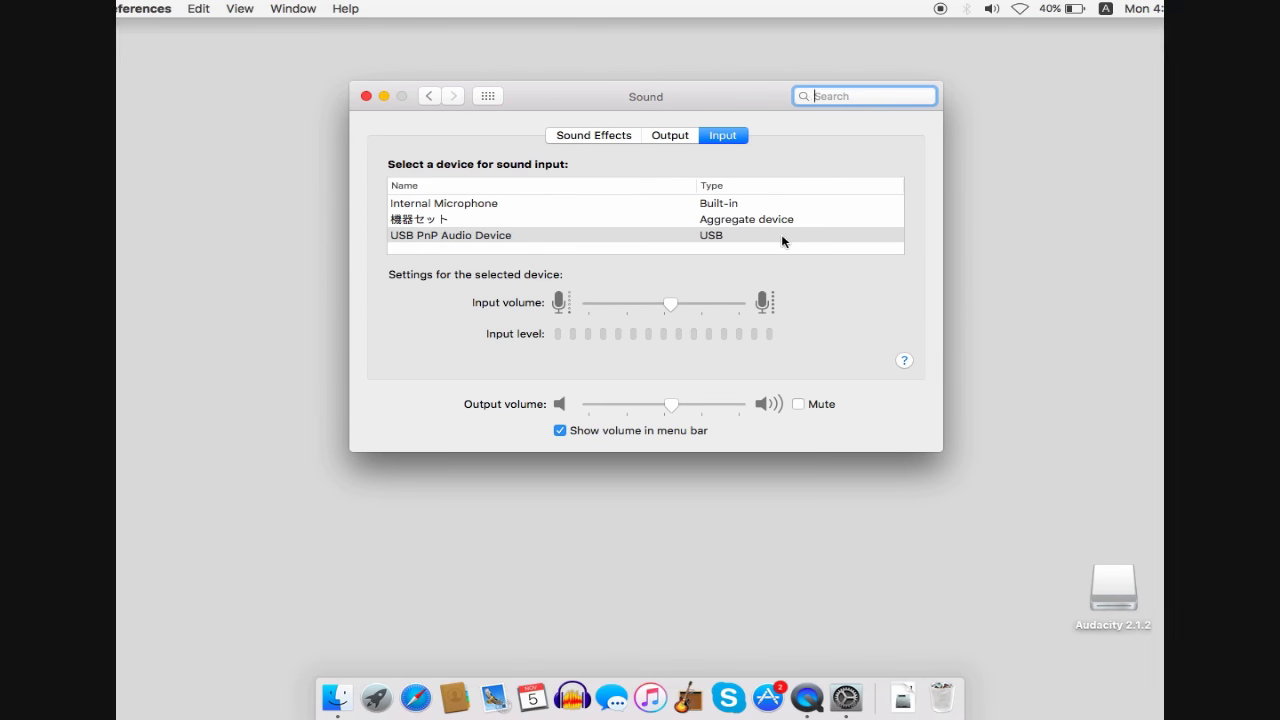
{"action": "left_click", "coordinate": [782, 237]}
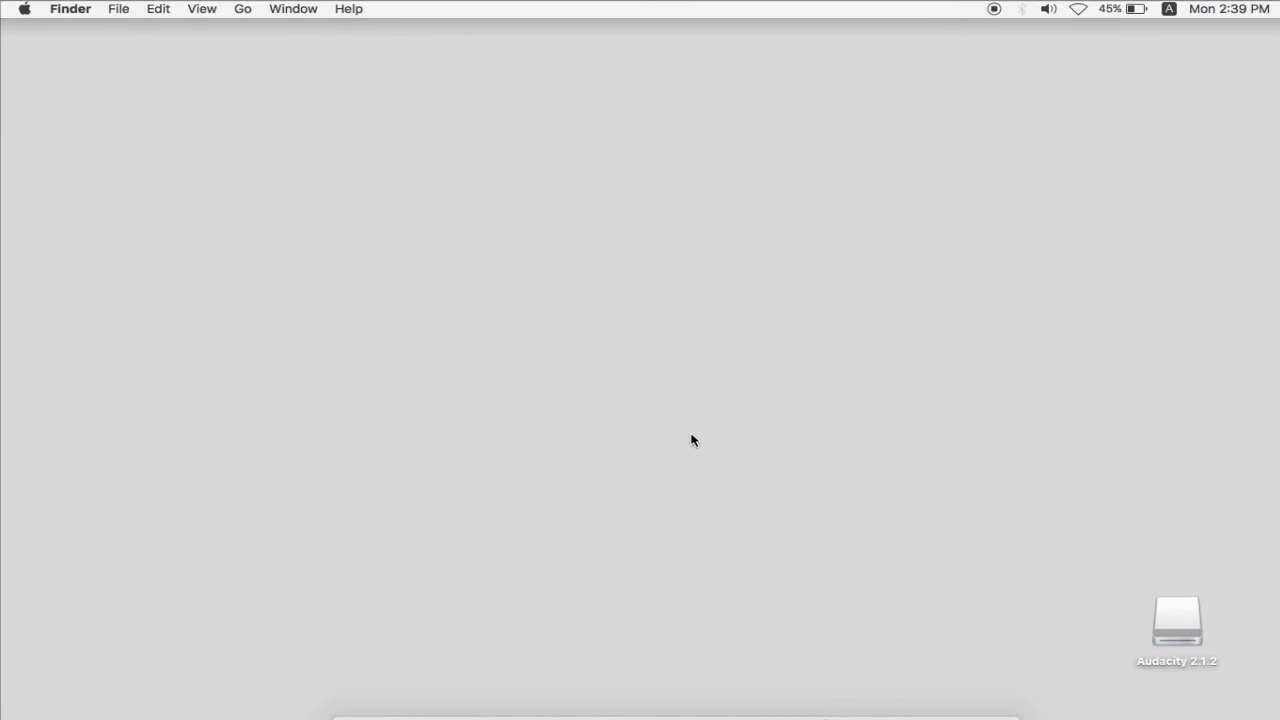
Step: Reopen macOS Sound preferences from the Apple menu to look for the USB PnP Audio Device
{"action": "left_click", "coordinate": [33, 13]}
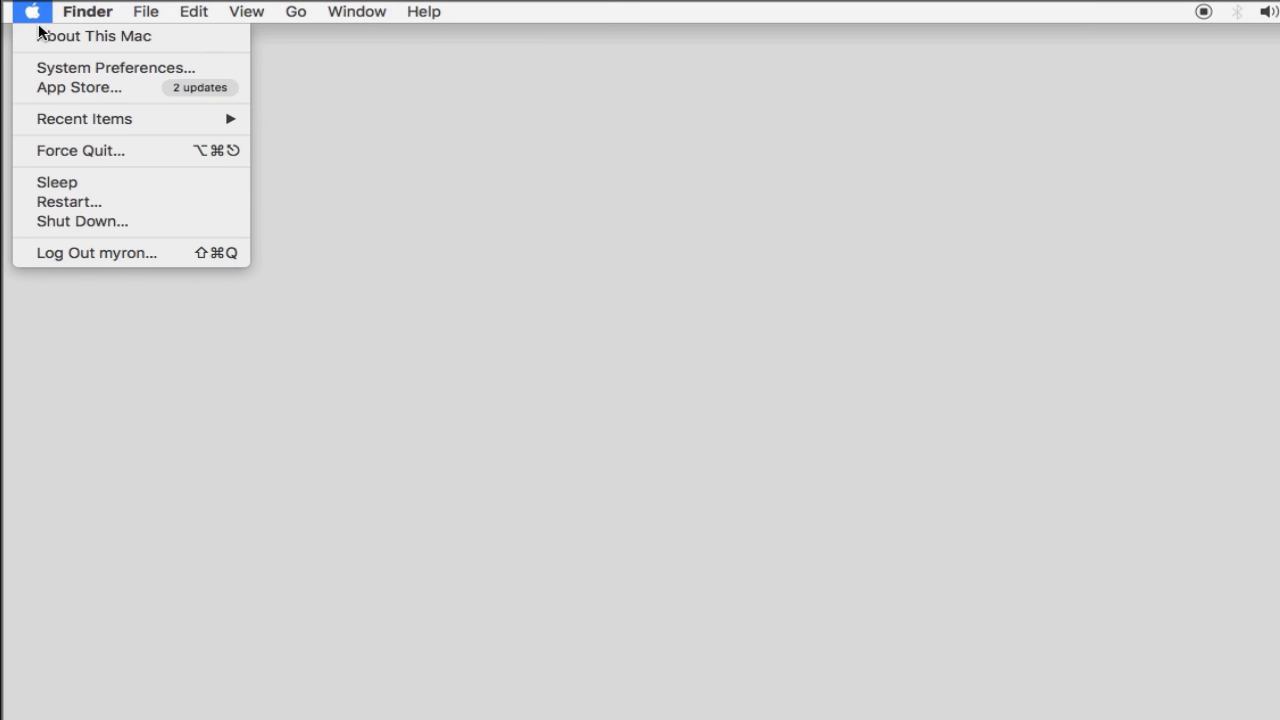
{"action": "left_click", "coordinate": [74, 67]}
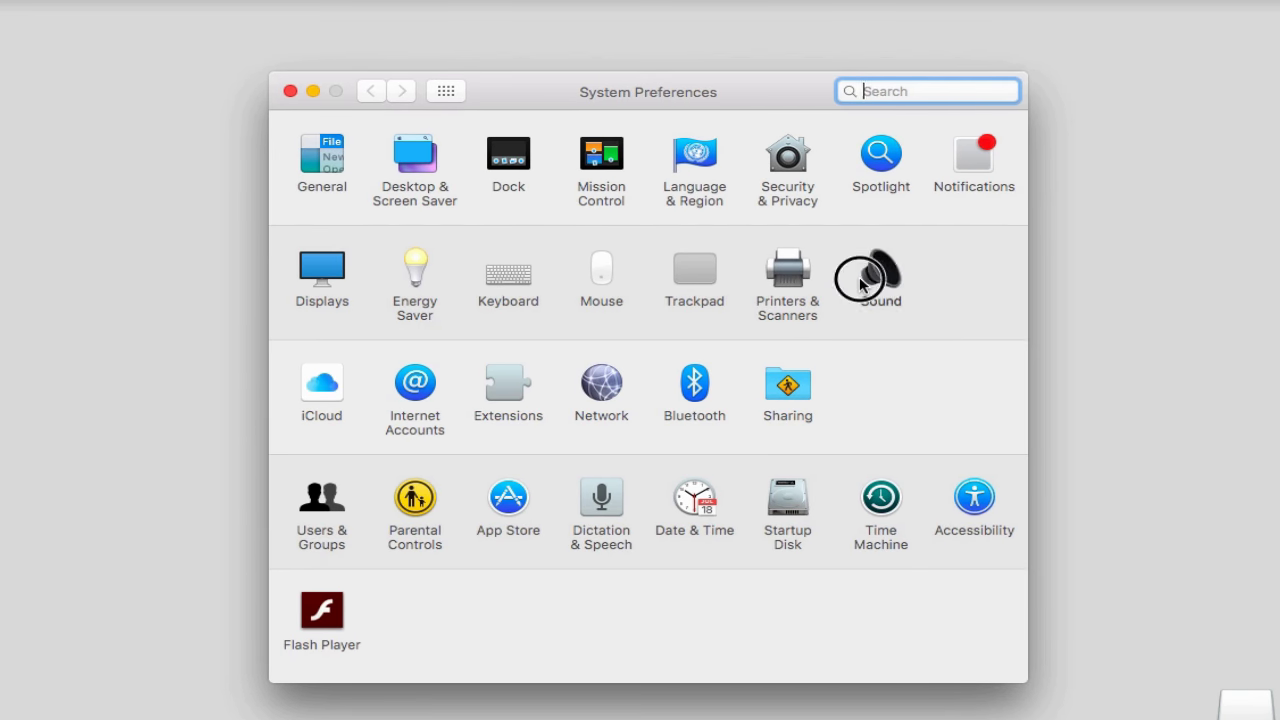
{"action": "left_click", "coordinate": [866, 226]}
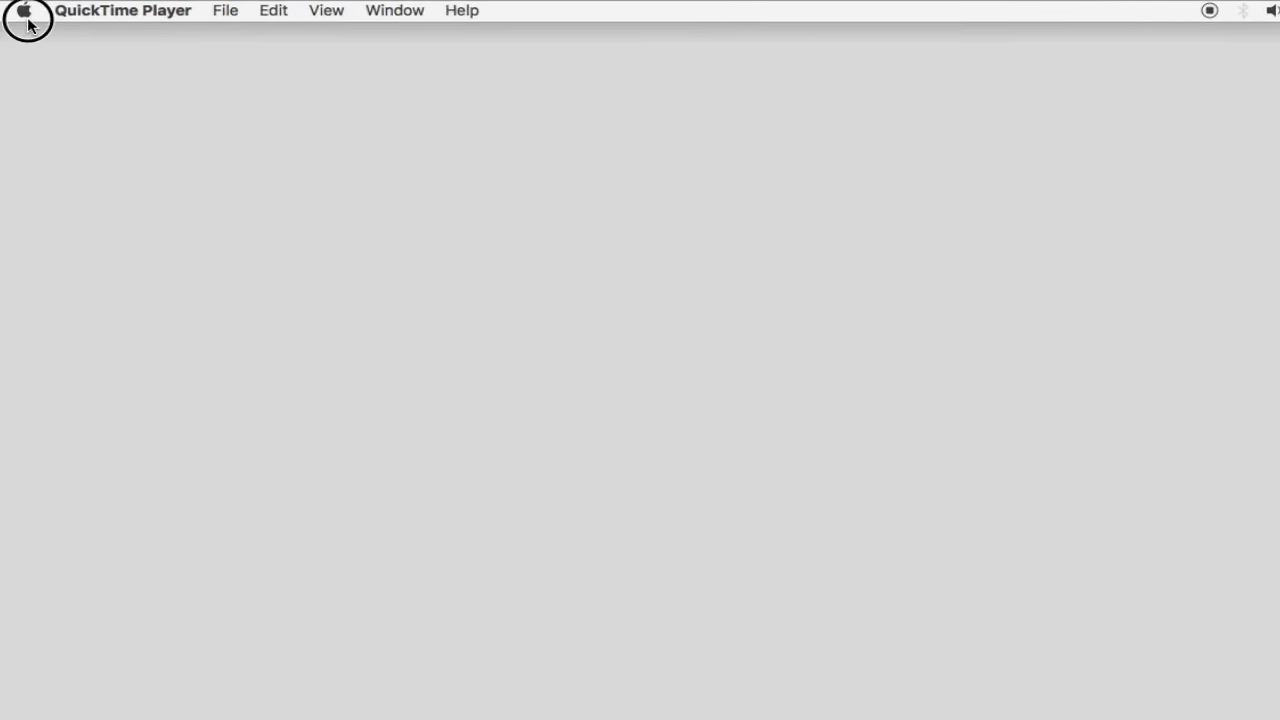
Step: Select USB PnP Audio Device as the Sound input and lower input volume to about half
{"action": "left_click", "coordinate": [13, 7]}
{"action": "left_click", "coordinate": [44, 67]}
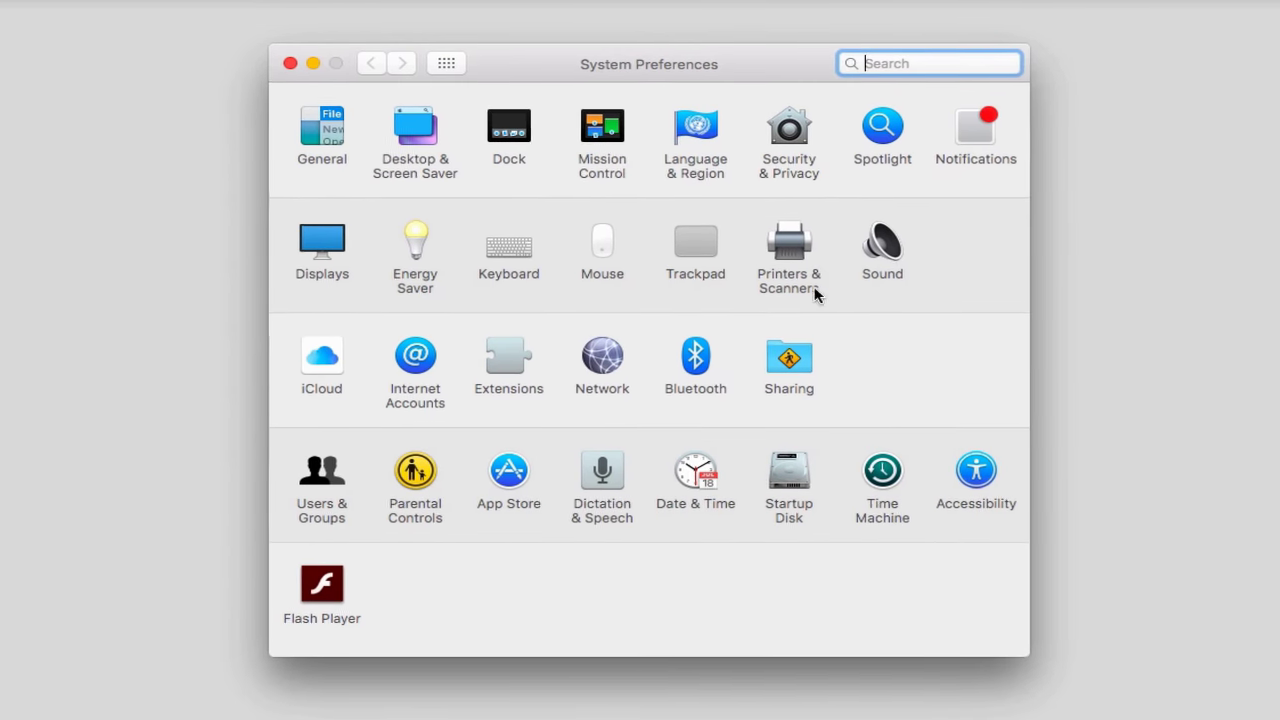
{"action": "left_click", "coordinate": [888, 258]}
{"action": "left_click", "coordinate": [752, 125]}
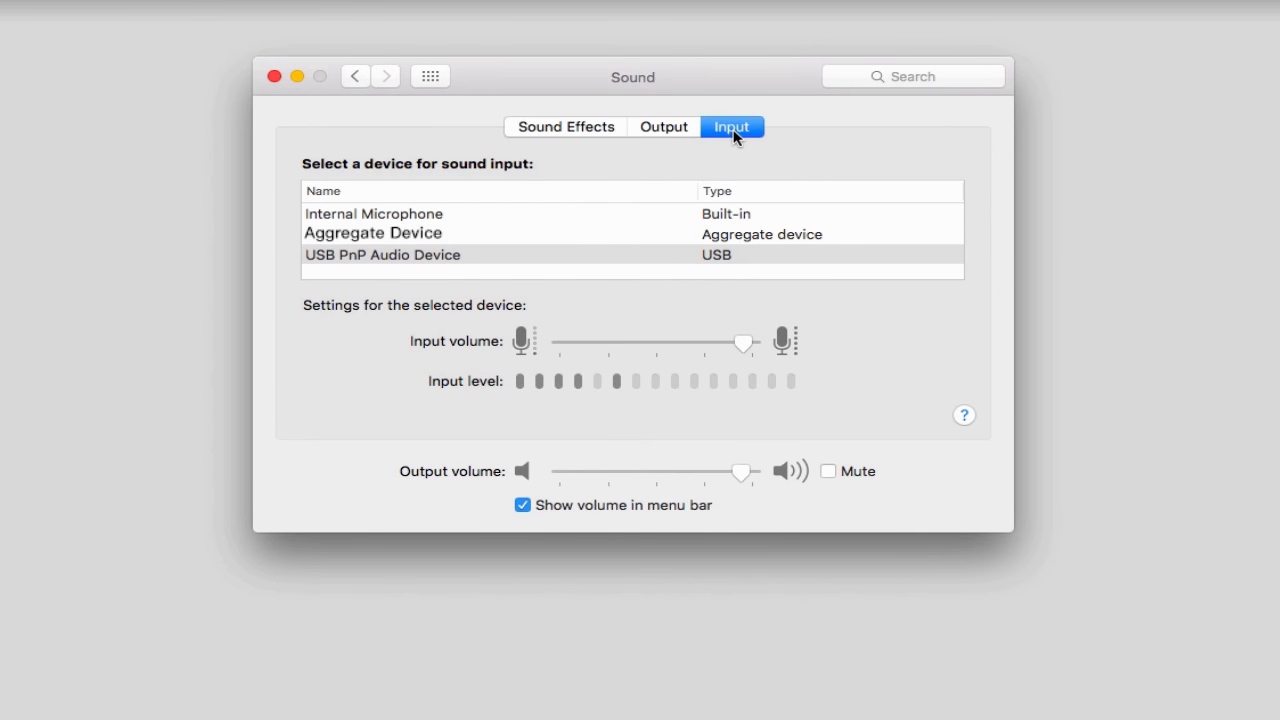
{"action": "left_click", "coordinate": [737, 257]}
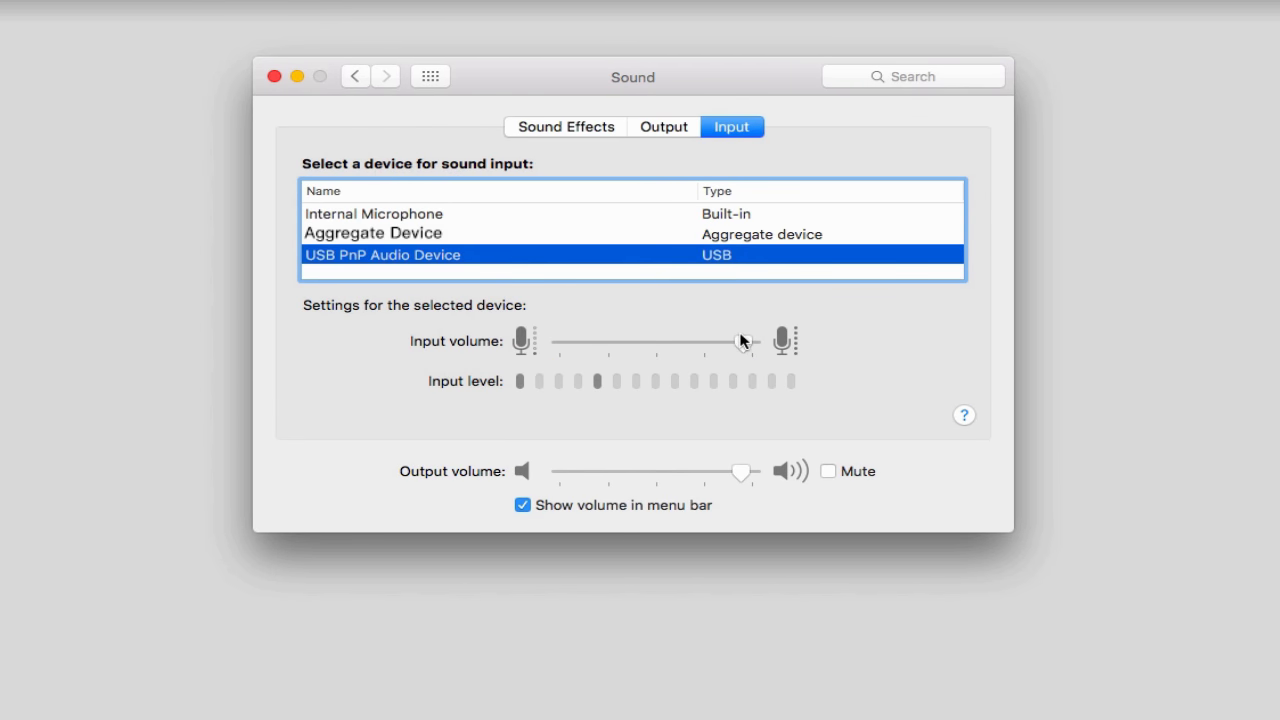
{"action": "left_click_drag", "start_coordinate": [742, 341], "coordinate": [685, 346]}
Step: Lower the Sound output volume to about half and close Sound preferences
{"action": "left_click", "coordinate": [664, 126]}
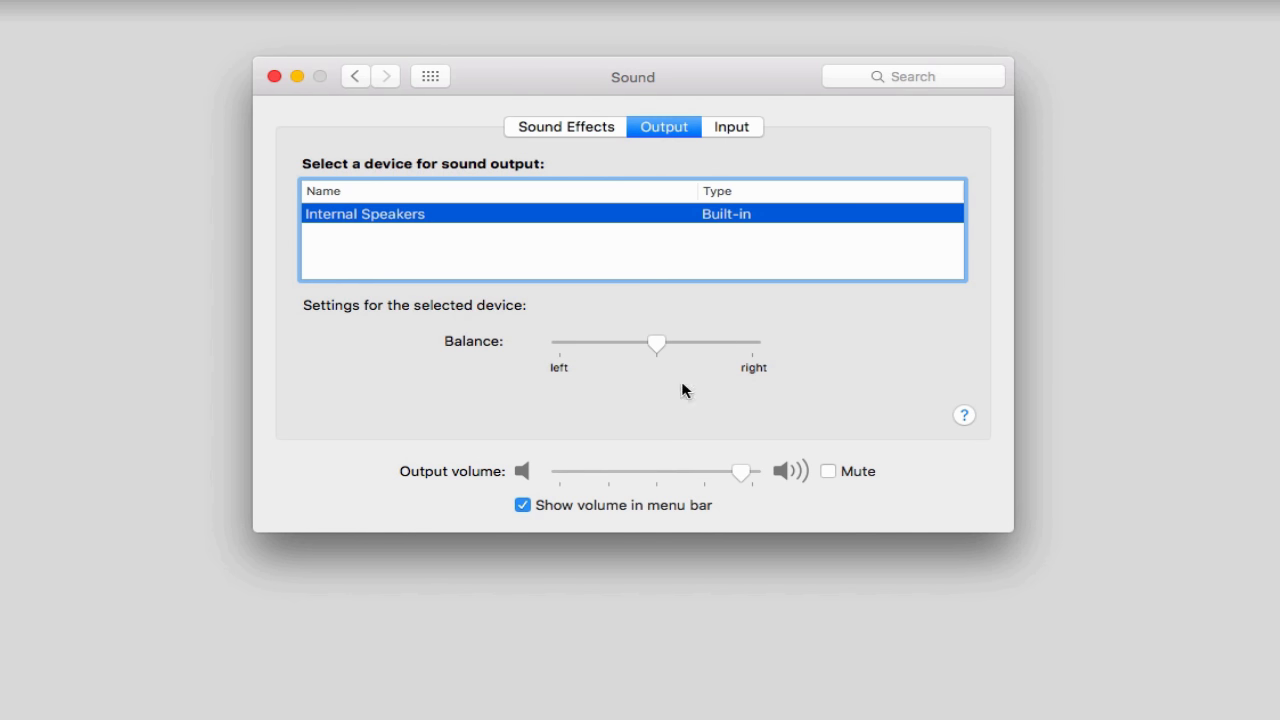
{"action": "left_click_drag", "start_coordinate": [713, 476], "coordinate": [681, 476]}
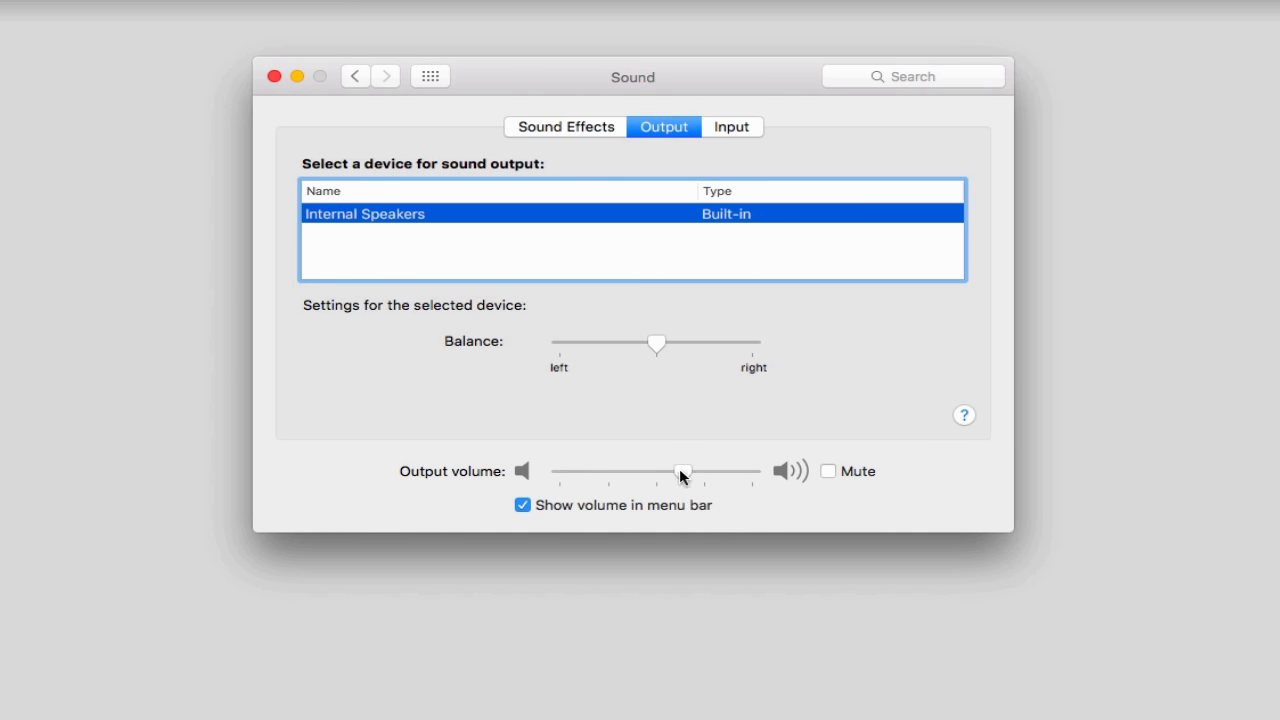
{"action": "left_click", "coordinate": [273, 77]}
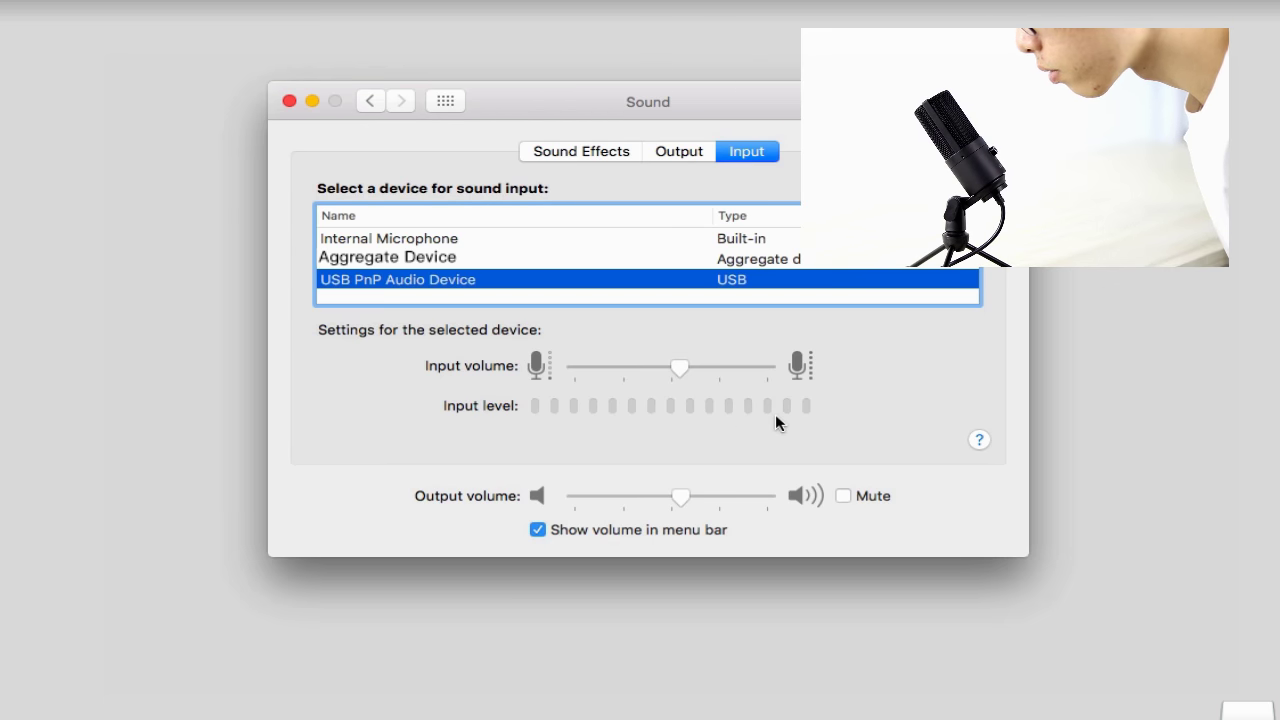
{"action": "left_click", "coordinate": [289, 101]}
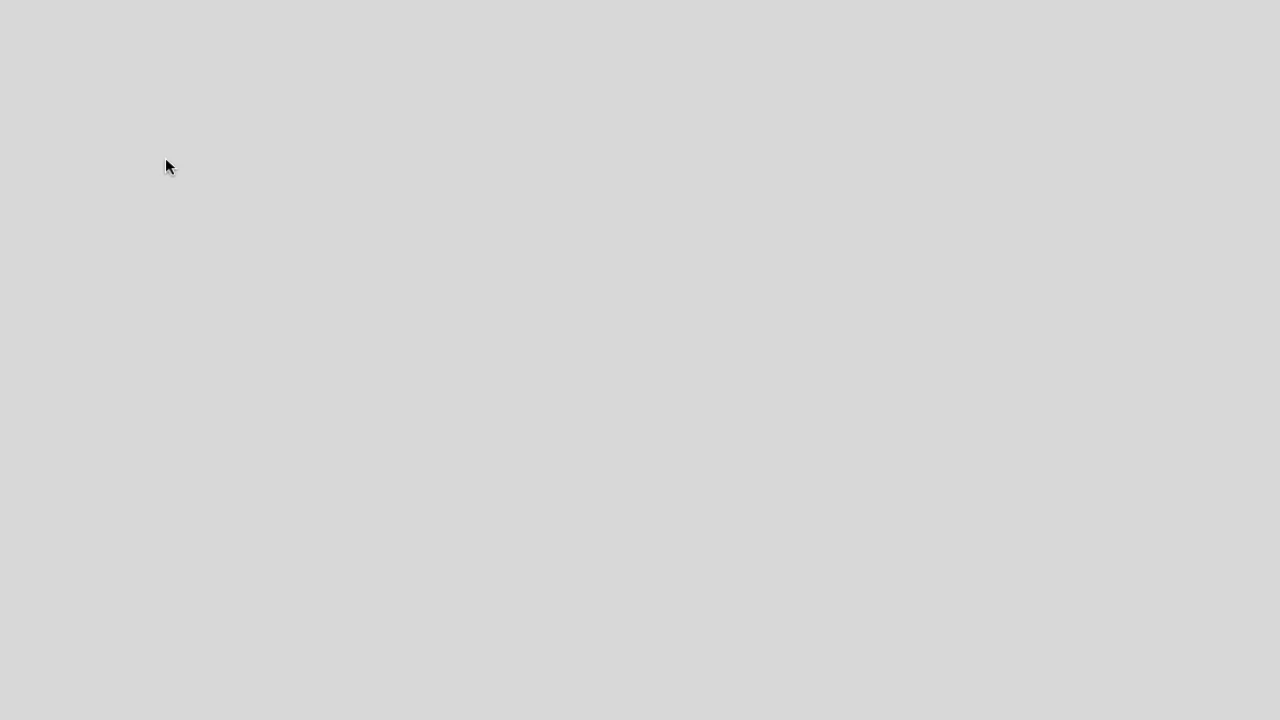
Step: Restart the Mac and confirm Sound Output and Input still use USB PnP Audio Device
{"action": "left_click", "coordinate": [30, 14]}
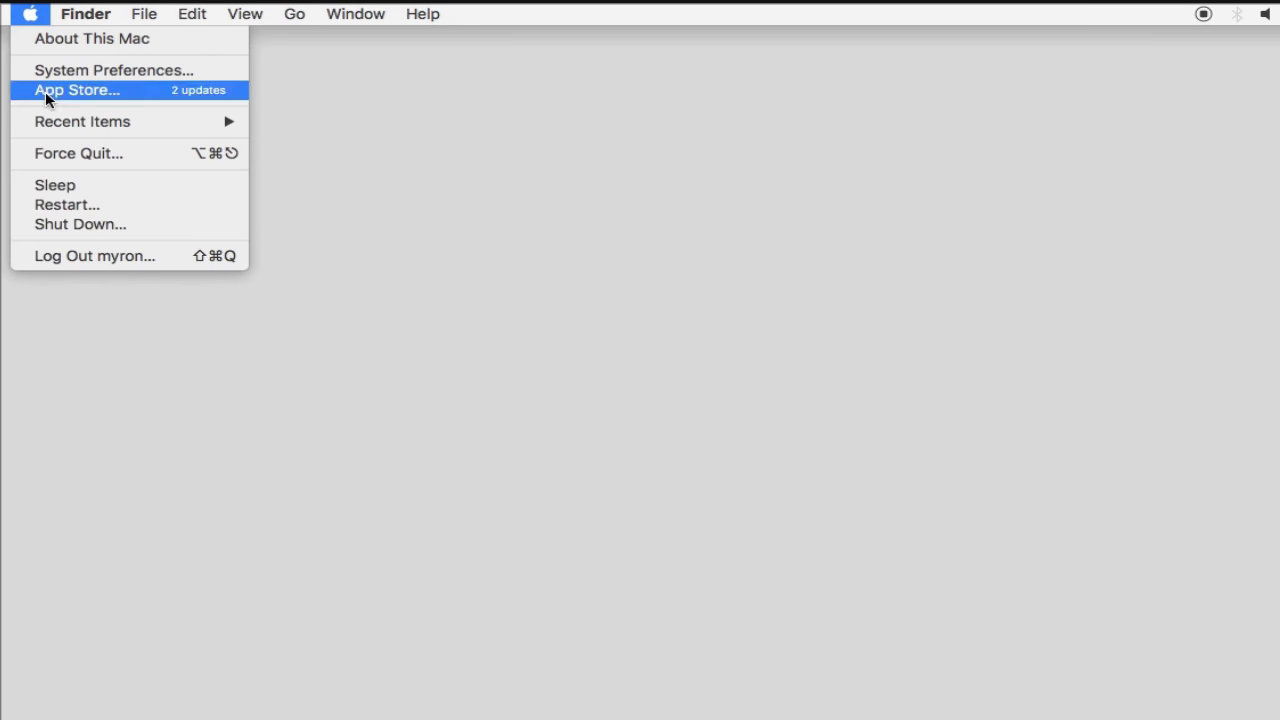
{"action": "left_click", "coordinate": [110, 204]}
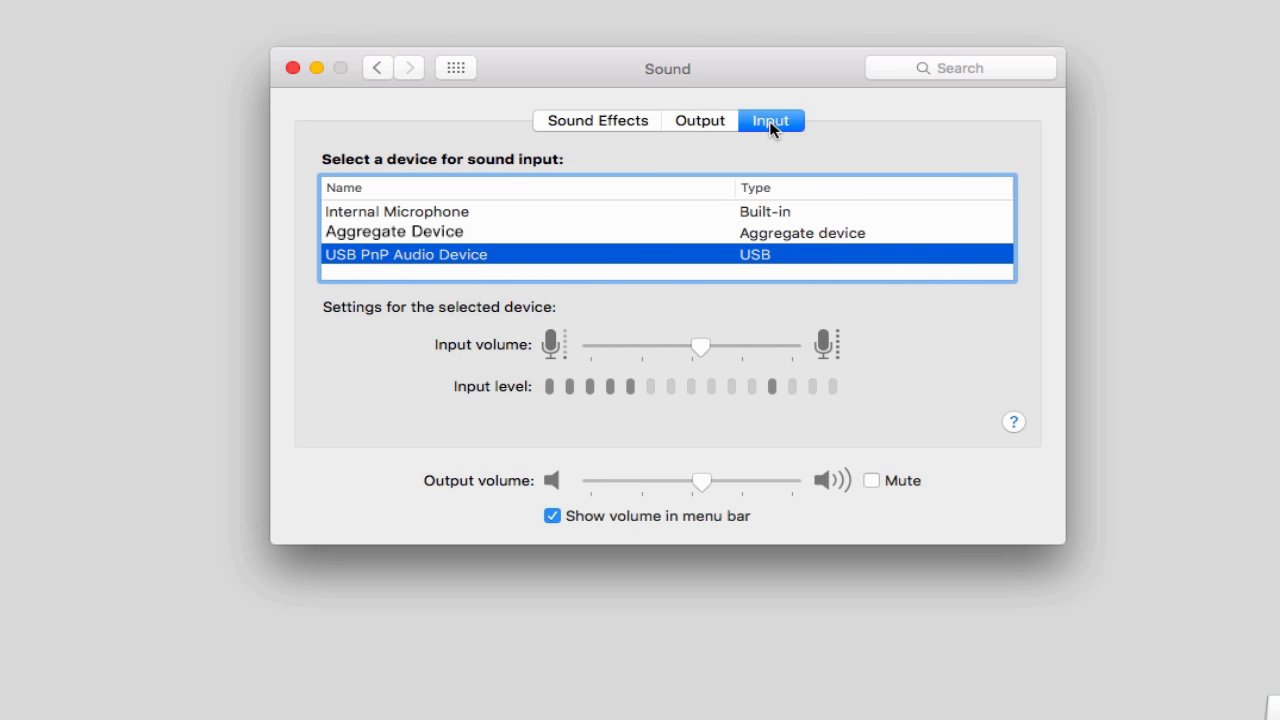
{"action": "left_click", "coordinate": [700, 122]}
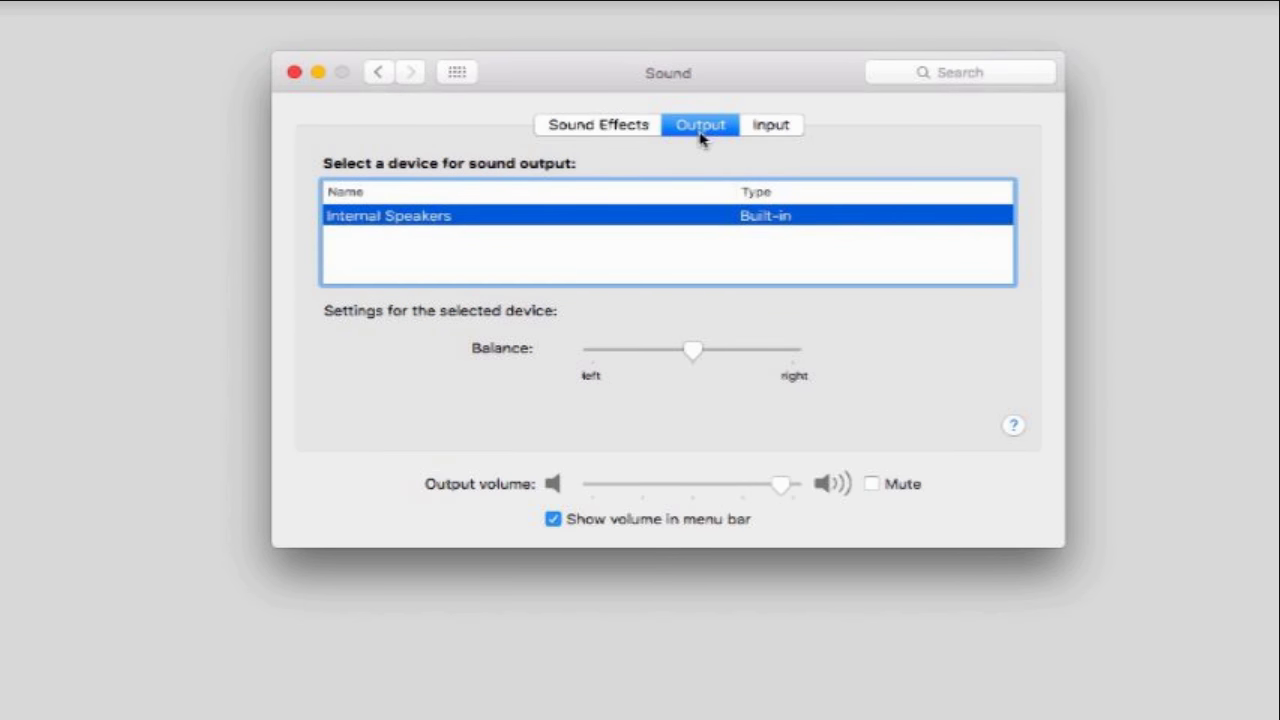
{"action": "left_click", "coordinate": [749, 126]}
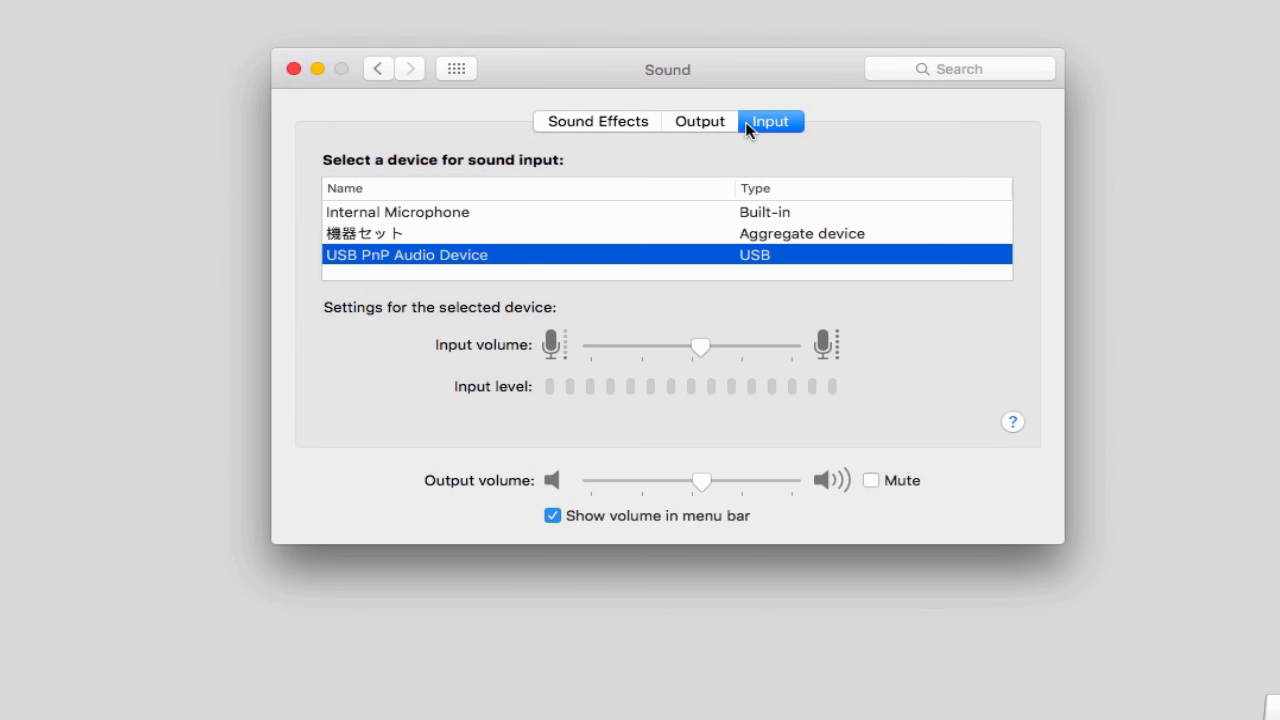
{"action": "left_click", "coordinate": [294, 70]}
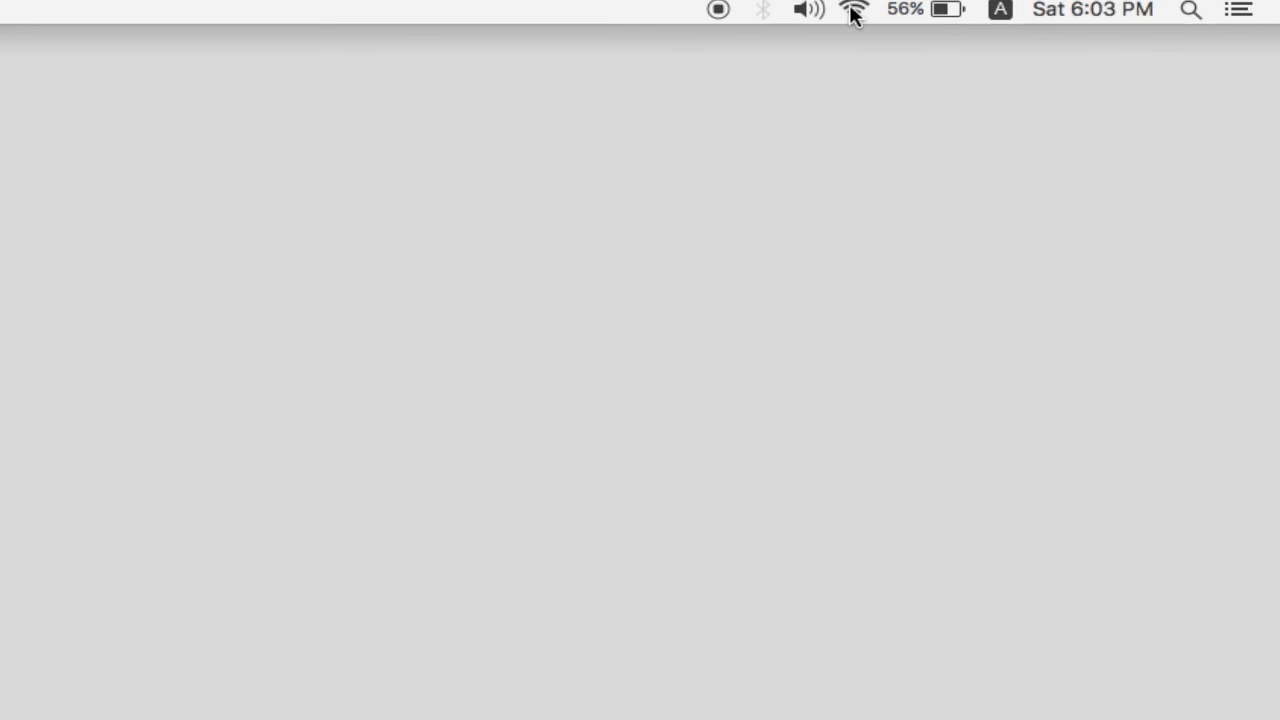
Step: Turn the system volume down slightly with the menu-bar volume slider
{"action": "left_click", "coordinate": [818, 10]}
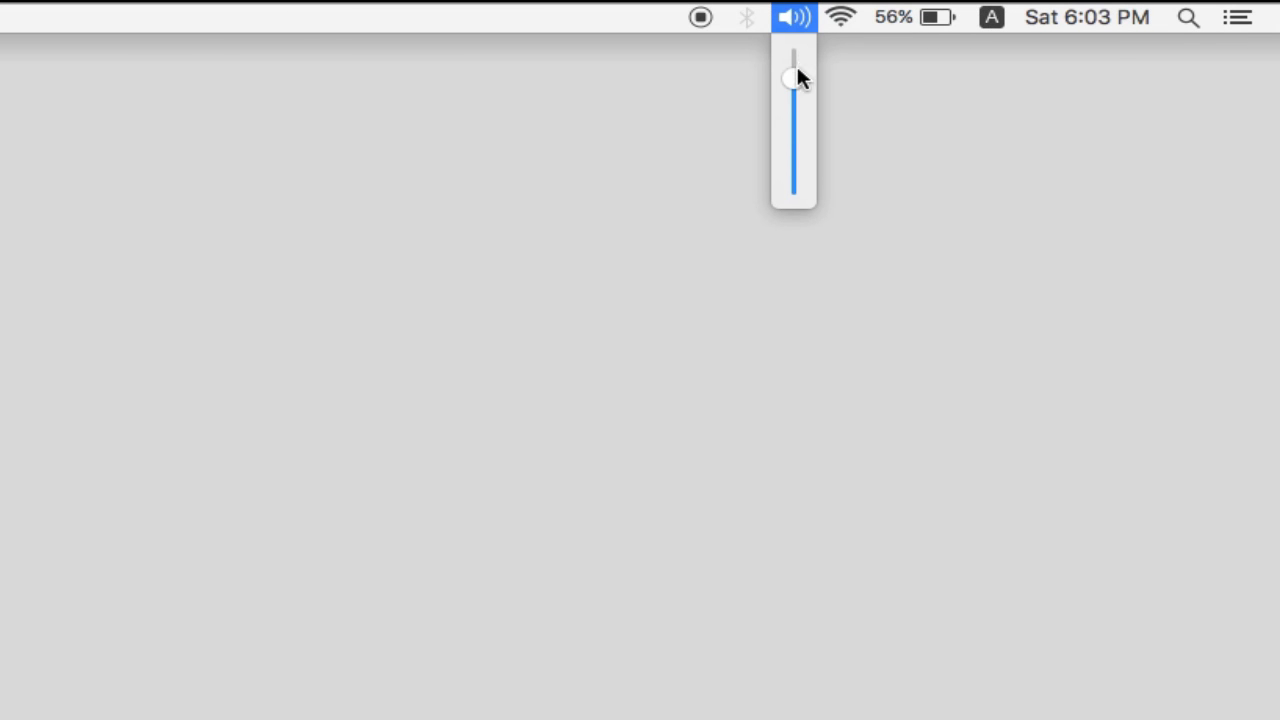
{"action": "mouse_move", "coordinate": [796, 66]}
{"action": "left_mouse_down"}
{"action": "mouse_move", "coordinate": [796, 84]}
{"action": "mouse_move", "coordinate": [796, 60]}
{"action": "left_mouse_up"}
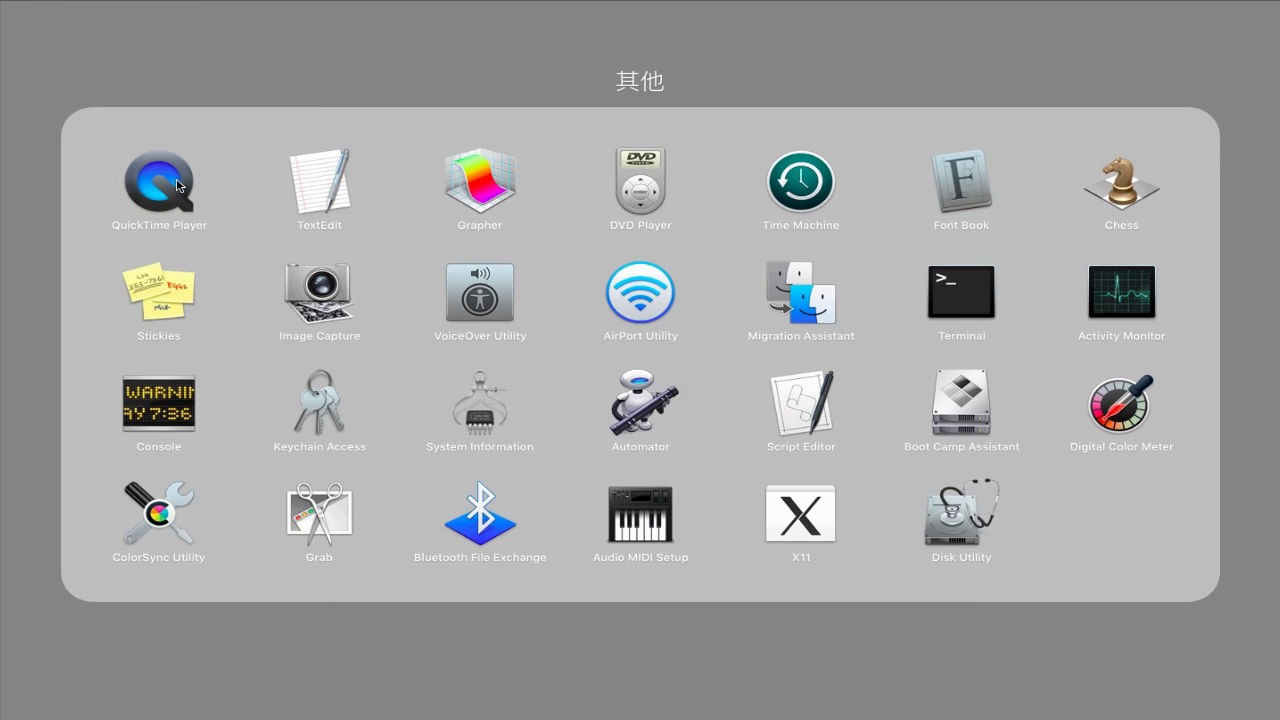
Step: Start a QuickTime new audio recording using USB PnP Audio Device, monitoring volume around a quarter
{"action": "left_click", "coordinate": [179, 185]}
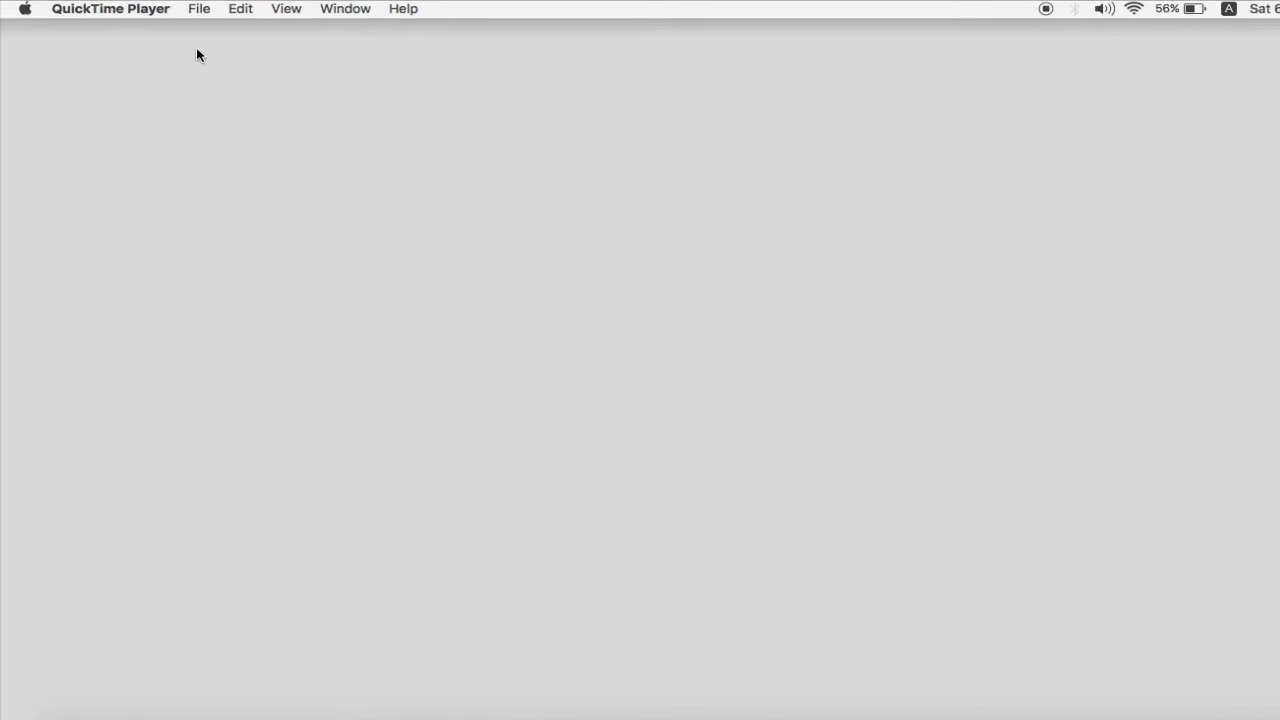
{"action": "left_click", "coordinate": [175, 10]}
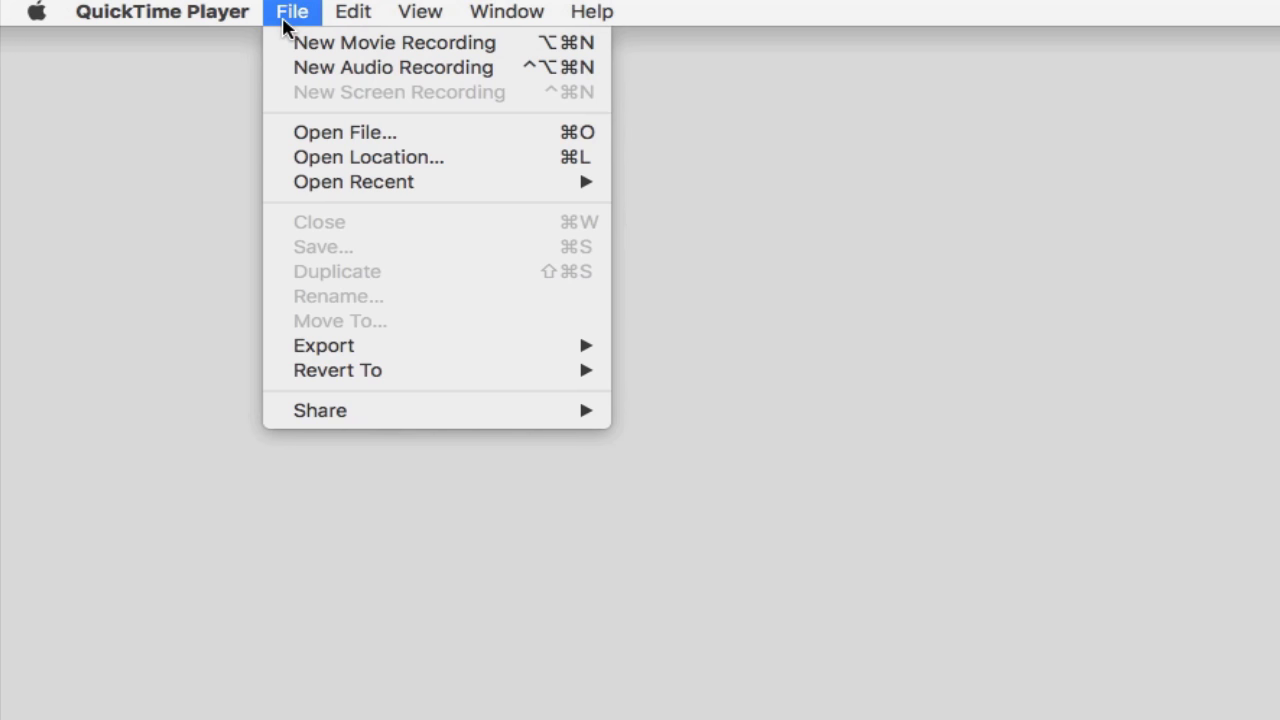
{"action": "left_click", "coordinate": [305, 68]}
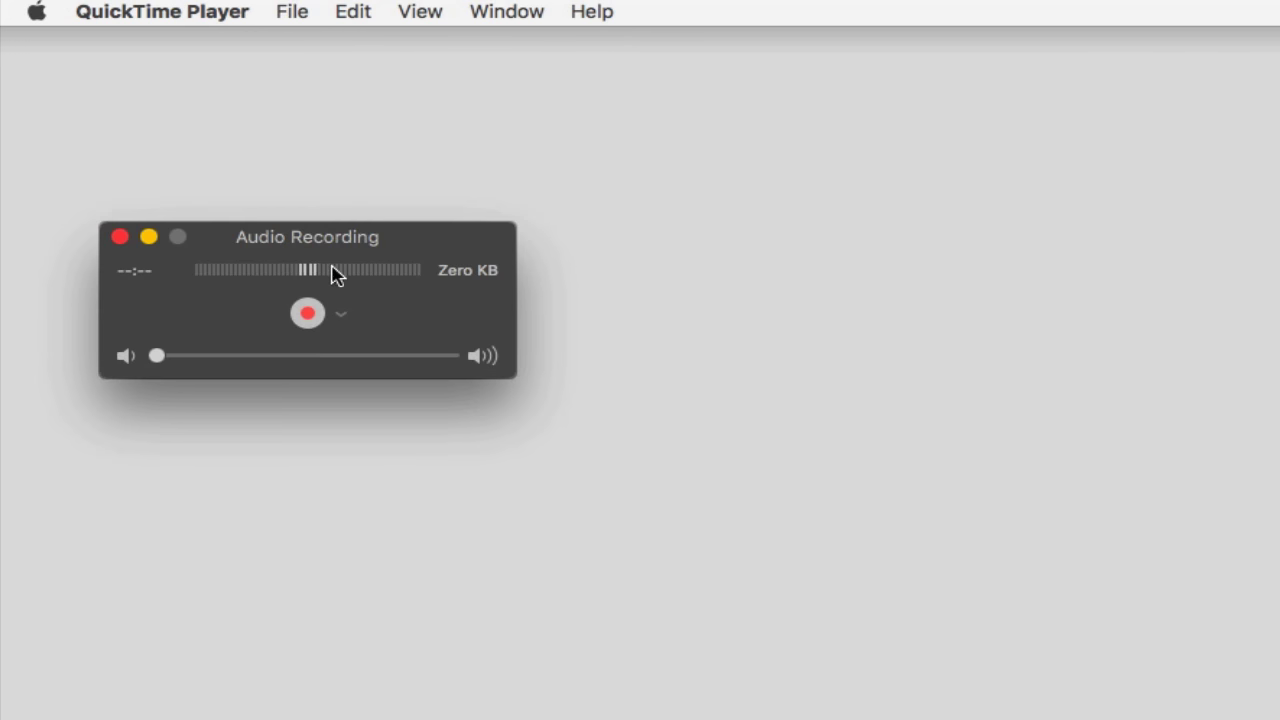
{"action": "left_click", "coordinate": [341, 315]}
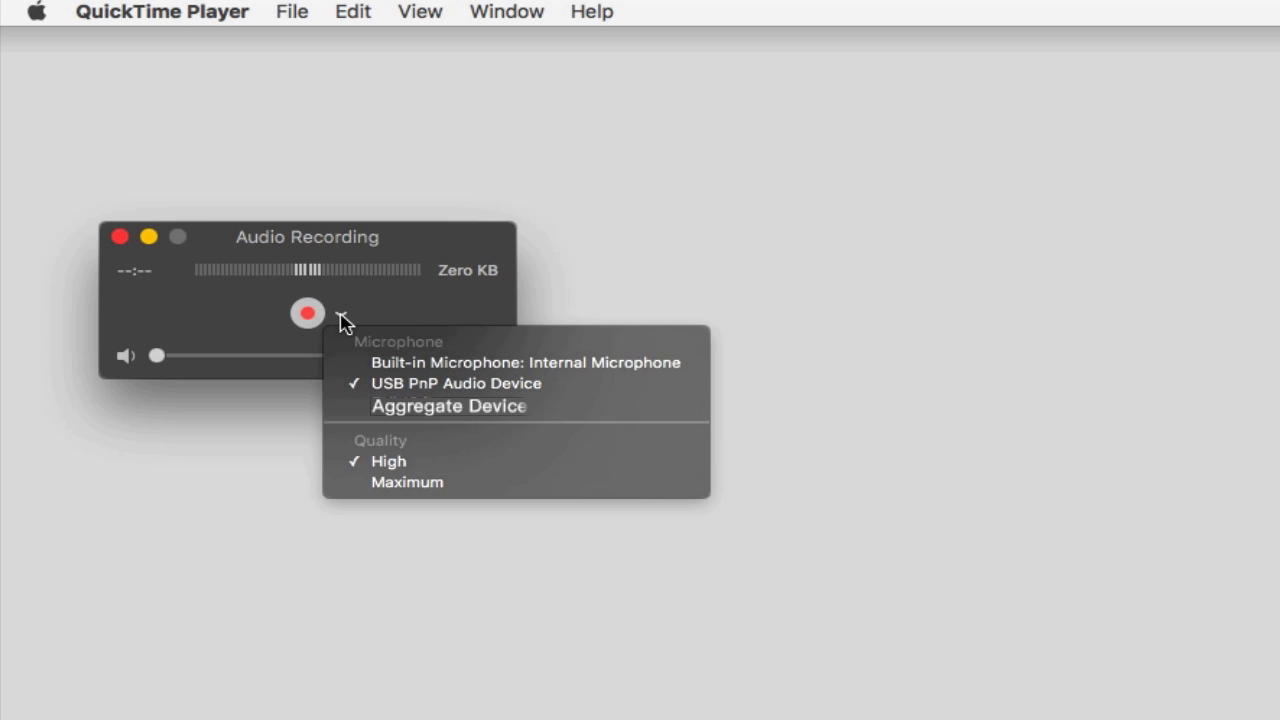
{"action": "left_click", "coordinate": [531, 385]}
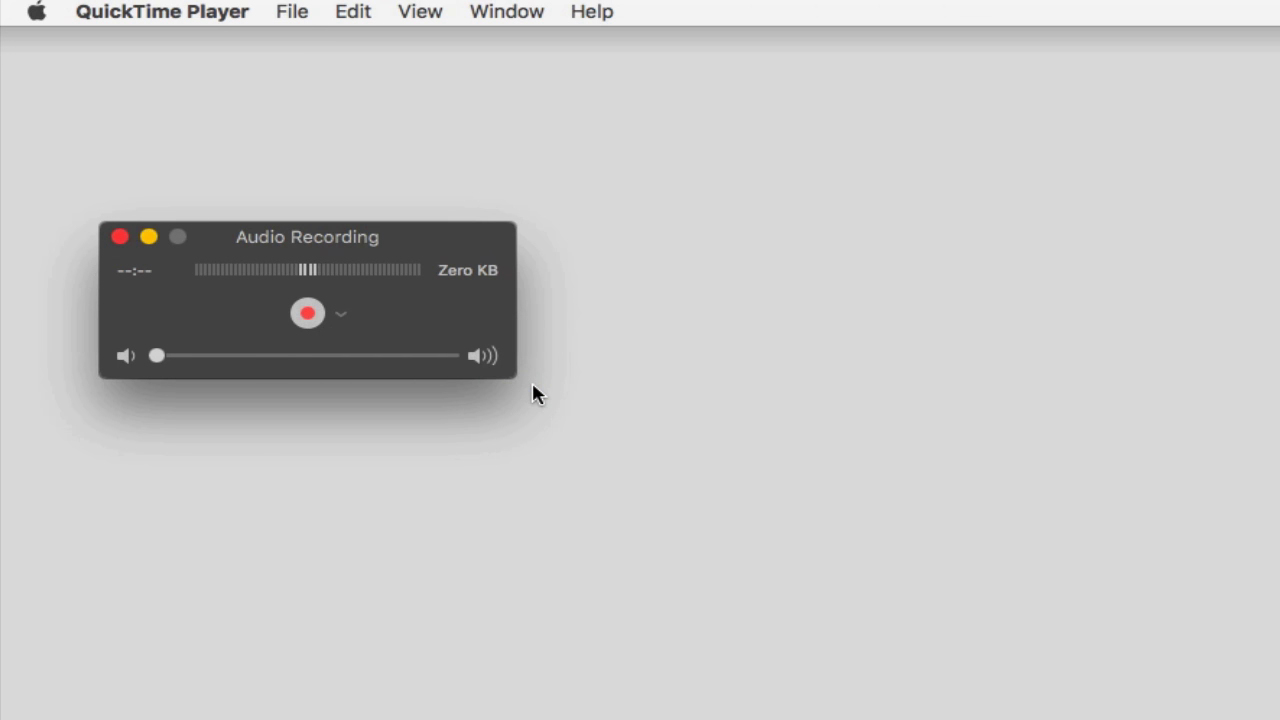
{"action": "left_click", "coordinate": [159, 356]}
{"action": "left_click_drag", "start_coordinate": [165, 362], "coordinate": [268, 364]}
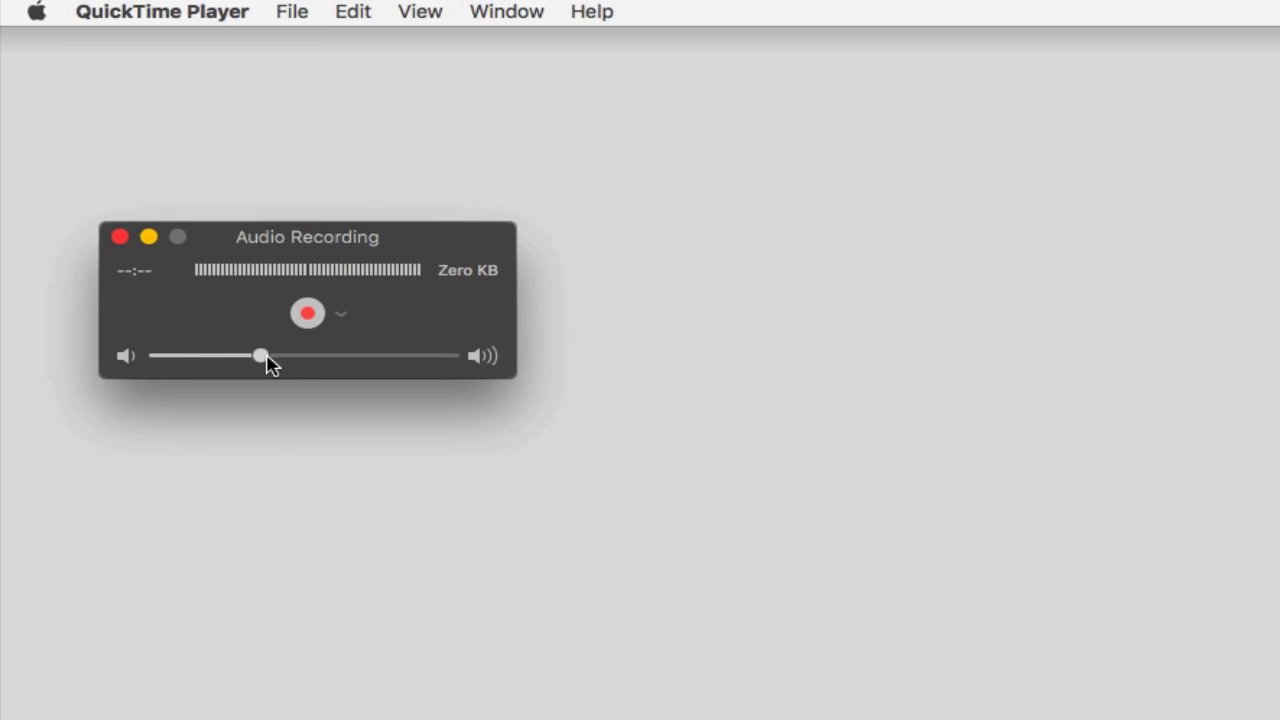